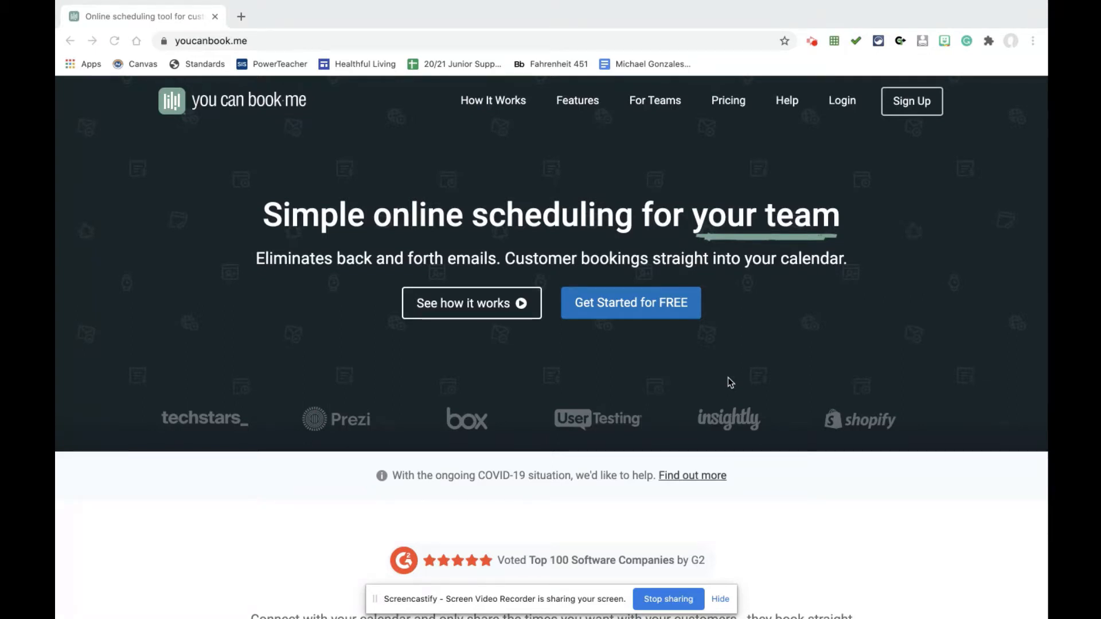
# - Sign up for a YouCanBook.me account with the teacher's school Google account and allow access to its calendars
pyautogui.click(909, 108)
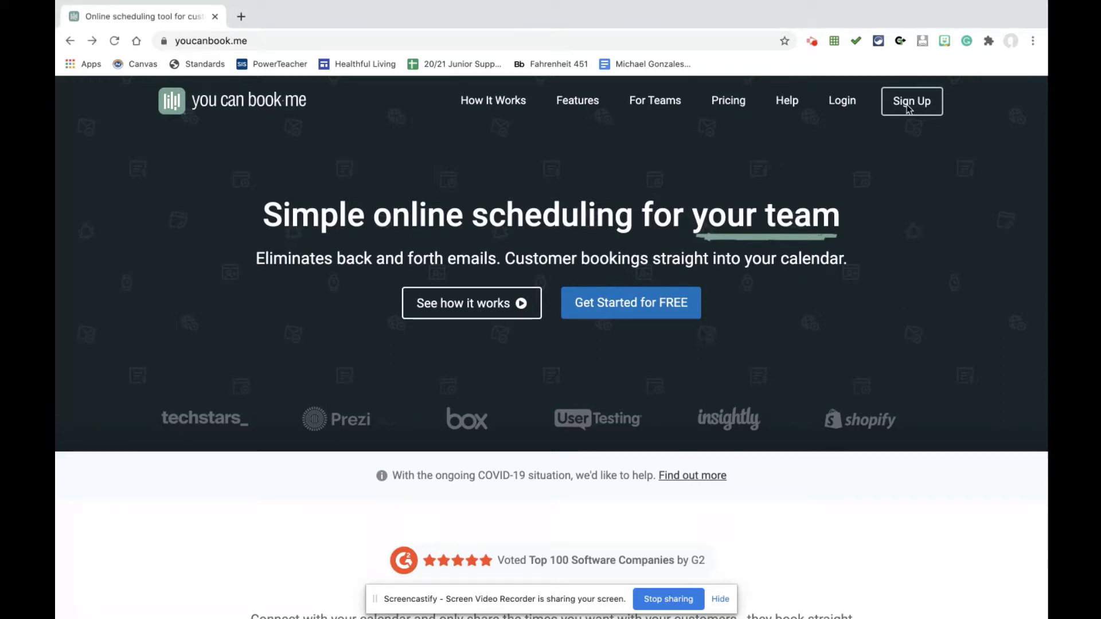
pyautogui.click(908, 108)
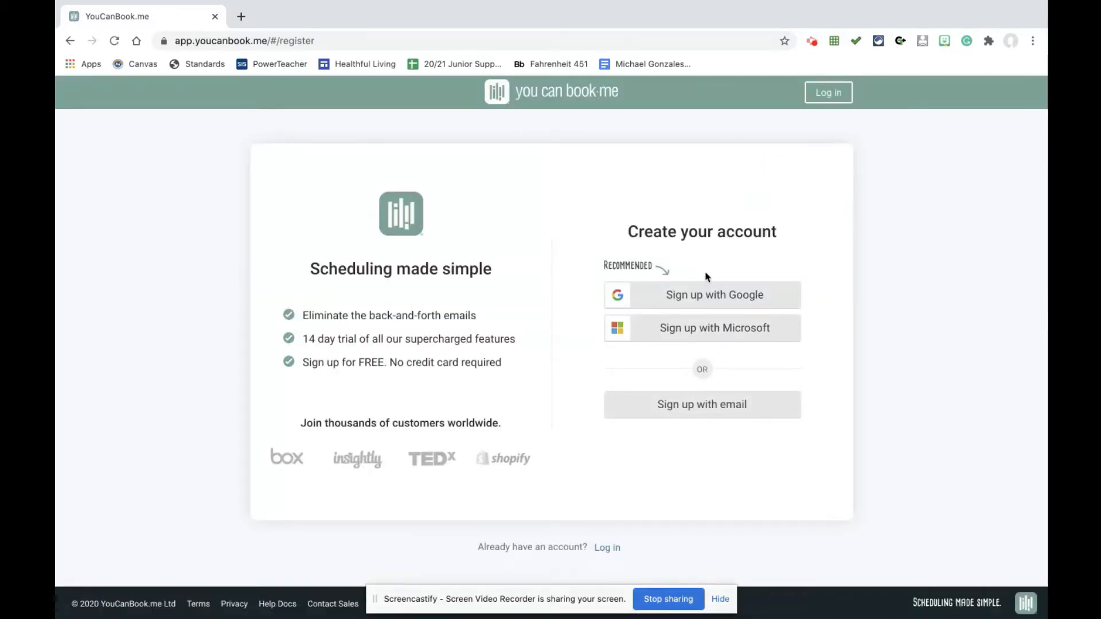
pyautogui.click(704, 295)
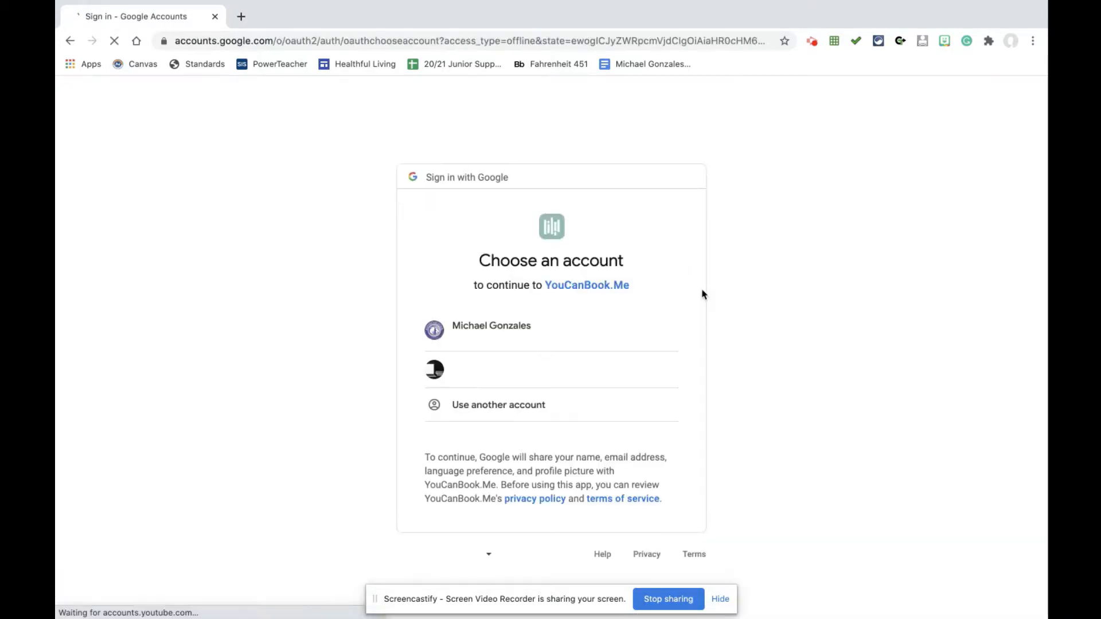
pyautogui.click(495, 328)
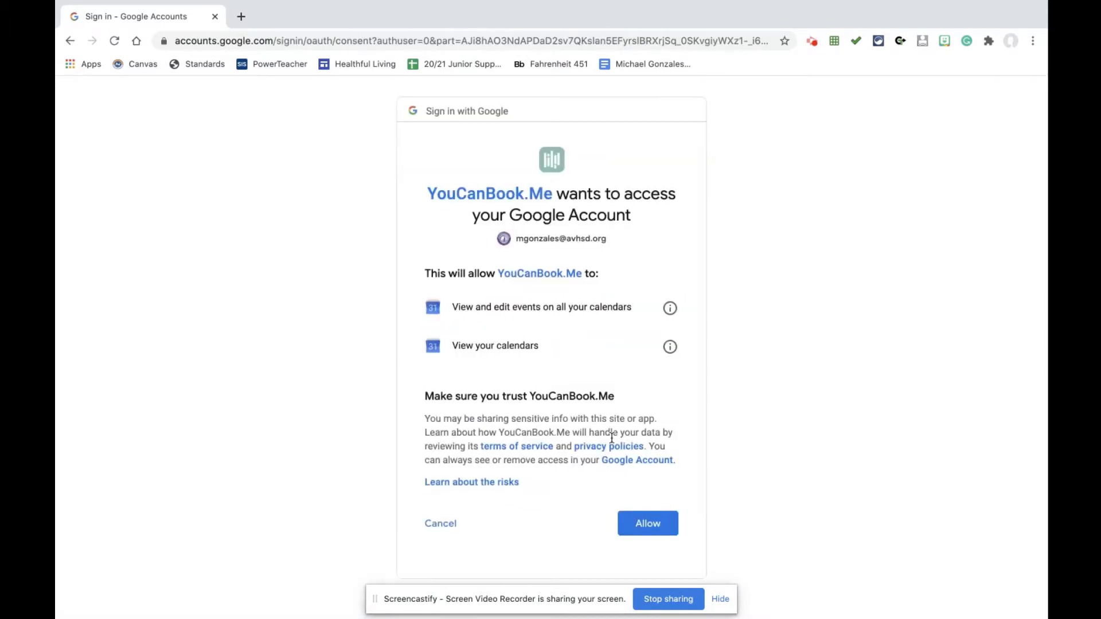
pyautogui.click(650, 522)
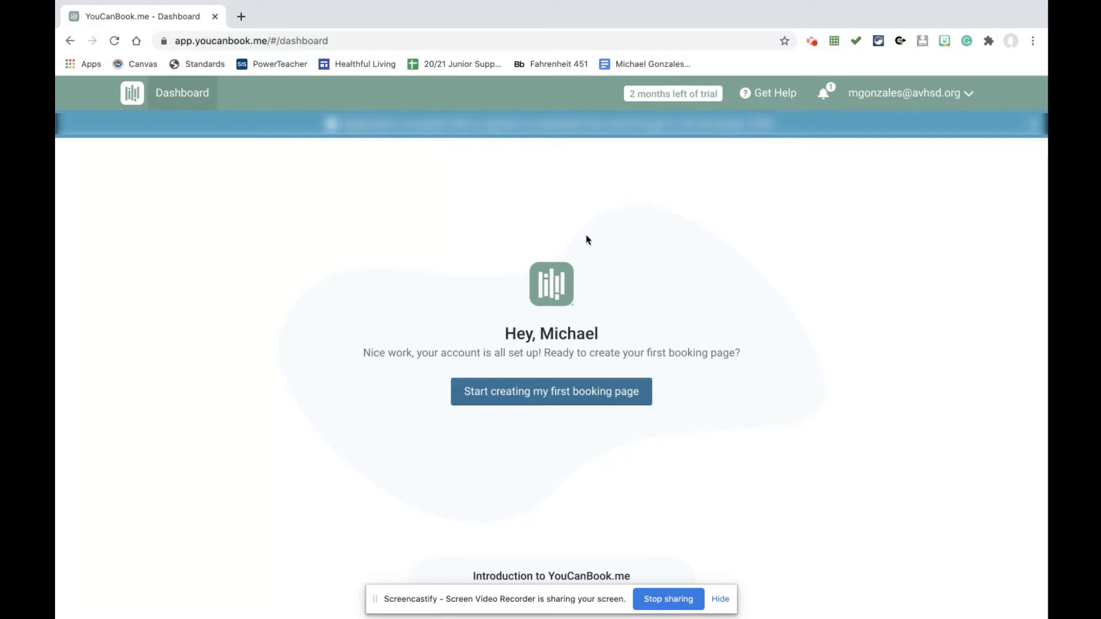
# - Start creating the first booking page and title it with the teacher's title and surname followed by "-EHS"
pyautogui.click(501, 392)
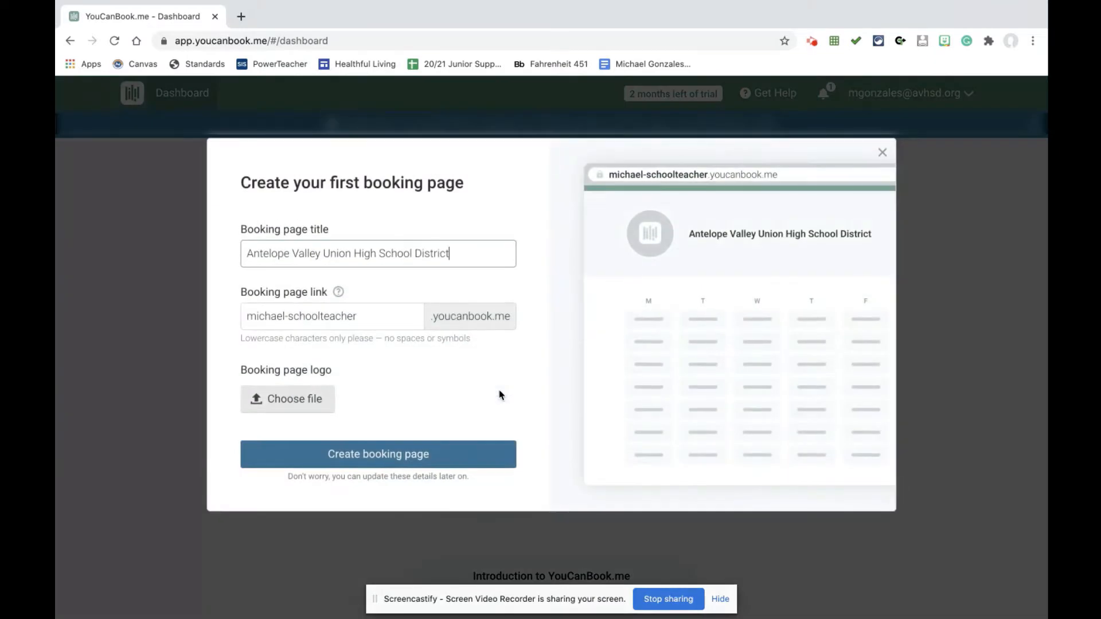
pyautogui.click(321, 253)
pyautogui.tripleClick(321, 253)
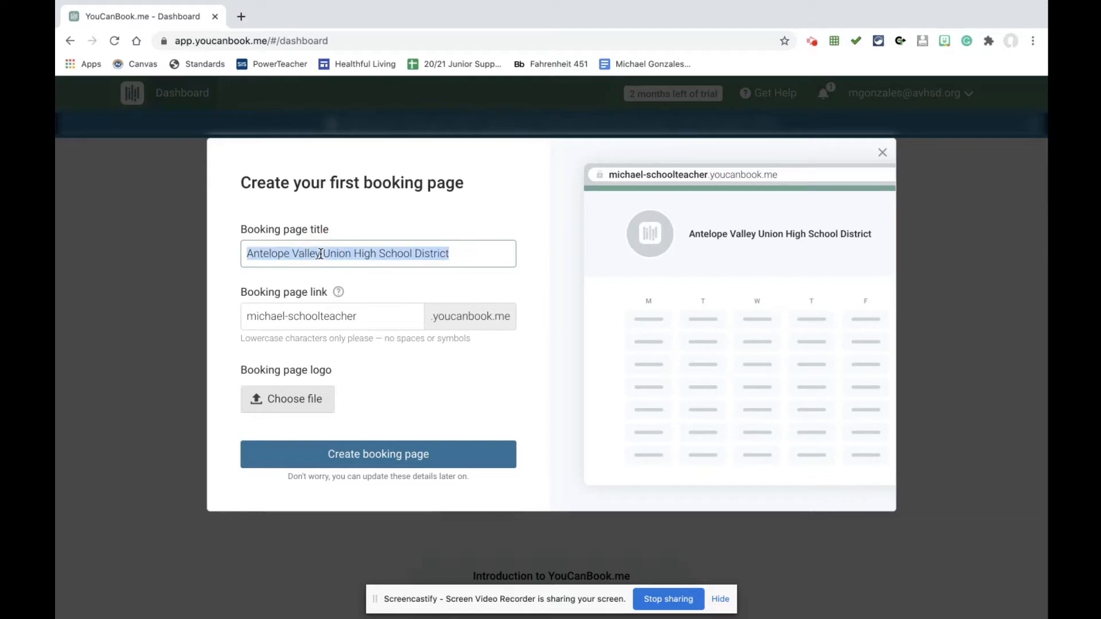
pyautogui.write('MR')
pyautogui.press('BackSpace')
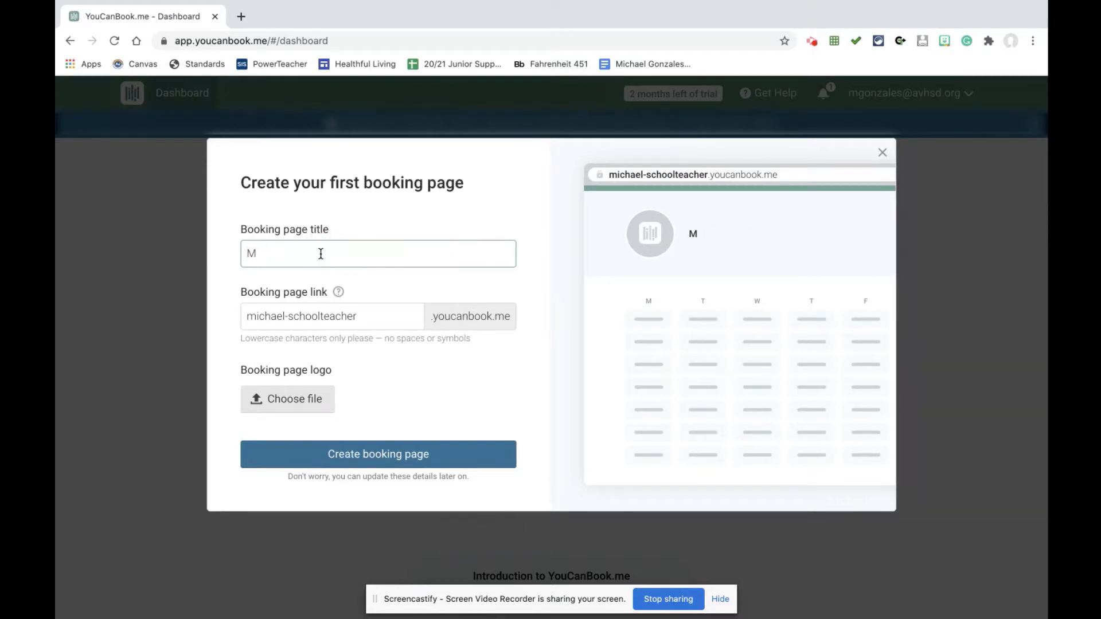
pyautogui.write('r. Gonzales-EHS')
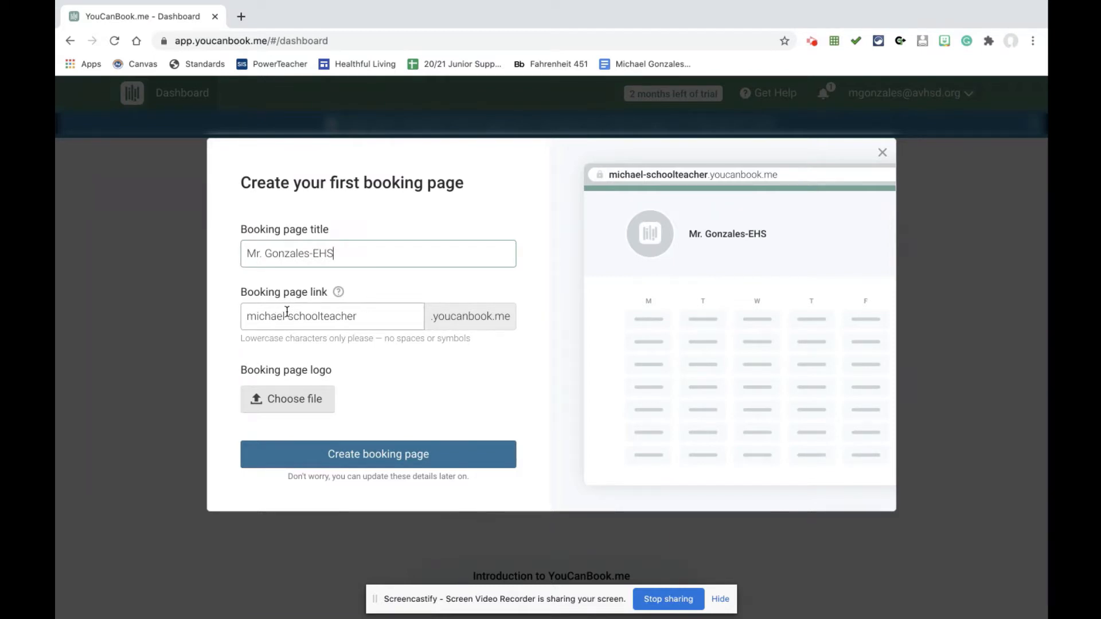
# - Set the booking page link to the teacher's title and surname plus "ehs" in lowercase, and create the page
pyautogui.tripleClick(358, 317)
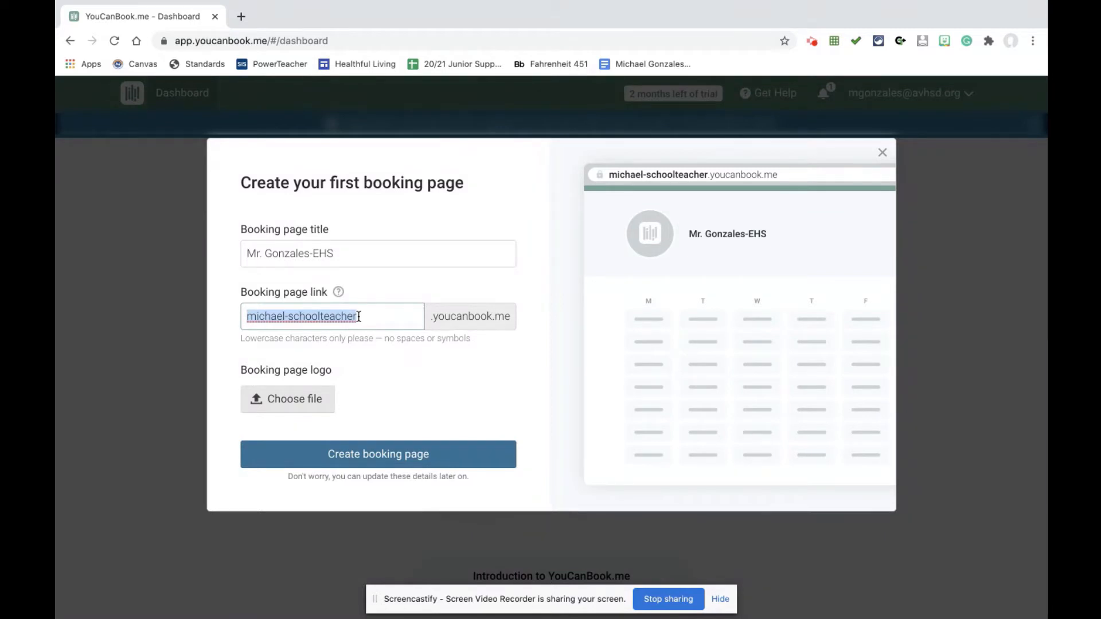
pyautogui.write('mr')
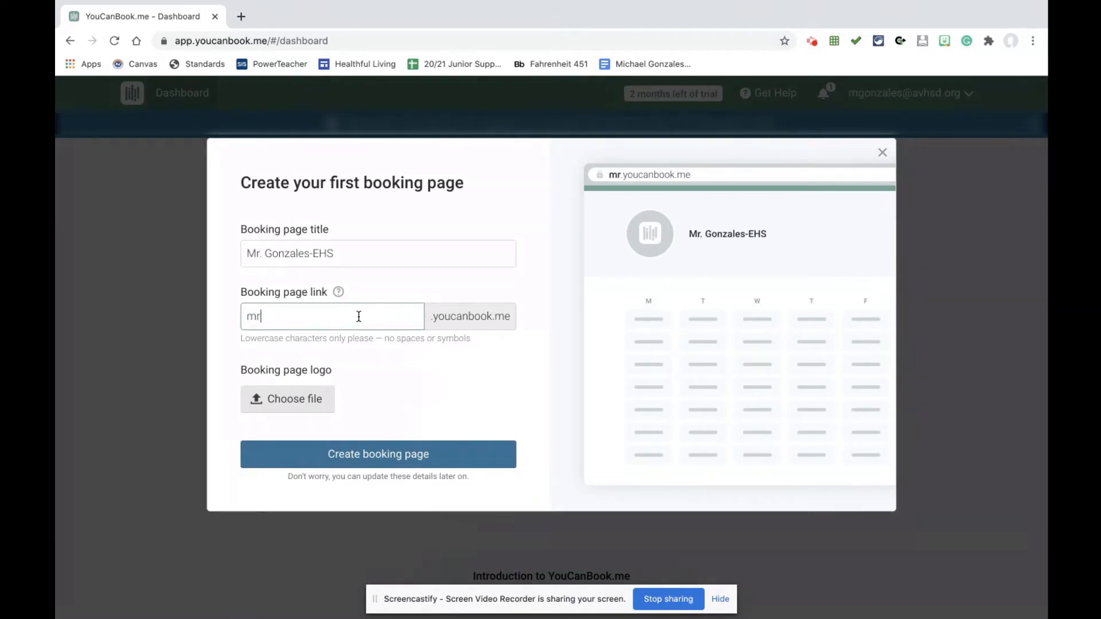
pyautogui.write('gonzales')
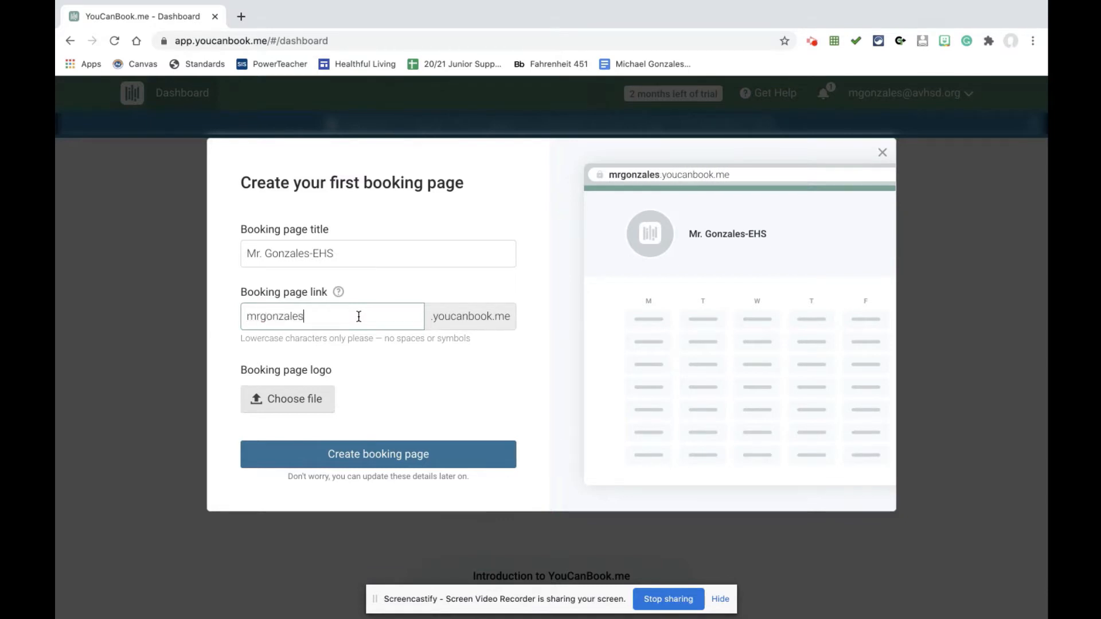
pyautogui.write('ehs')
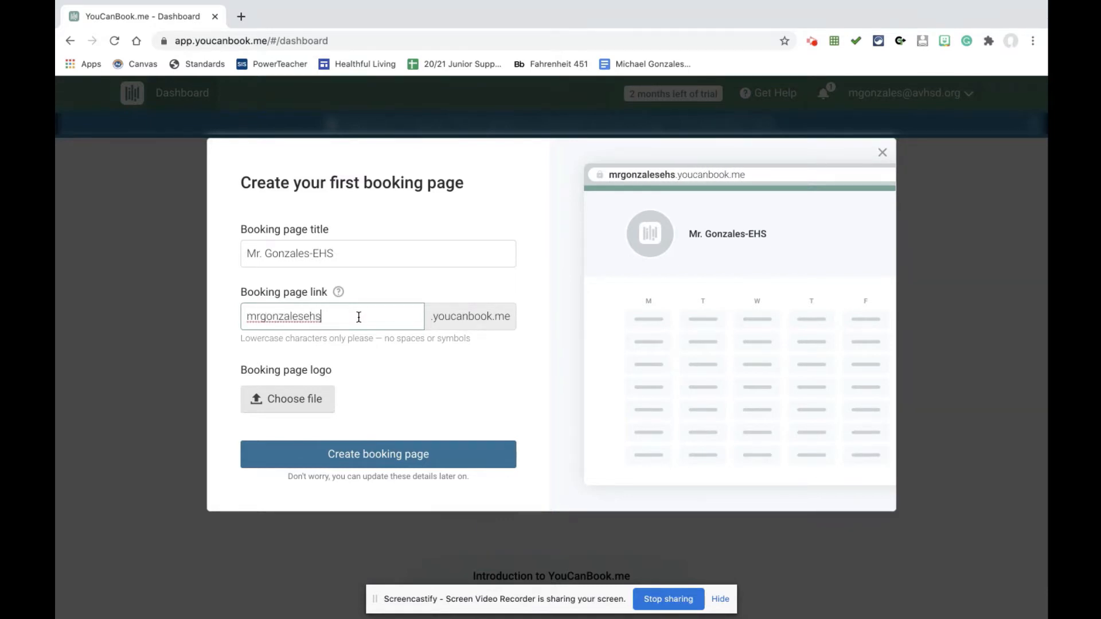
pyautogui.click(373, 456)
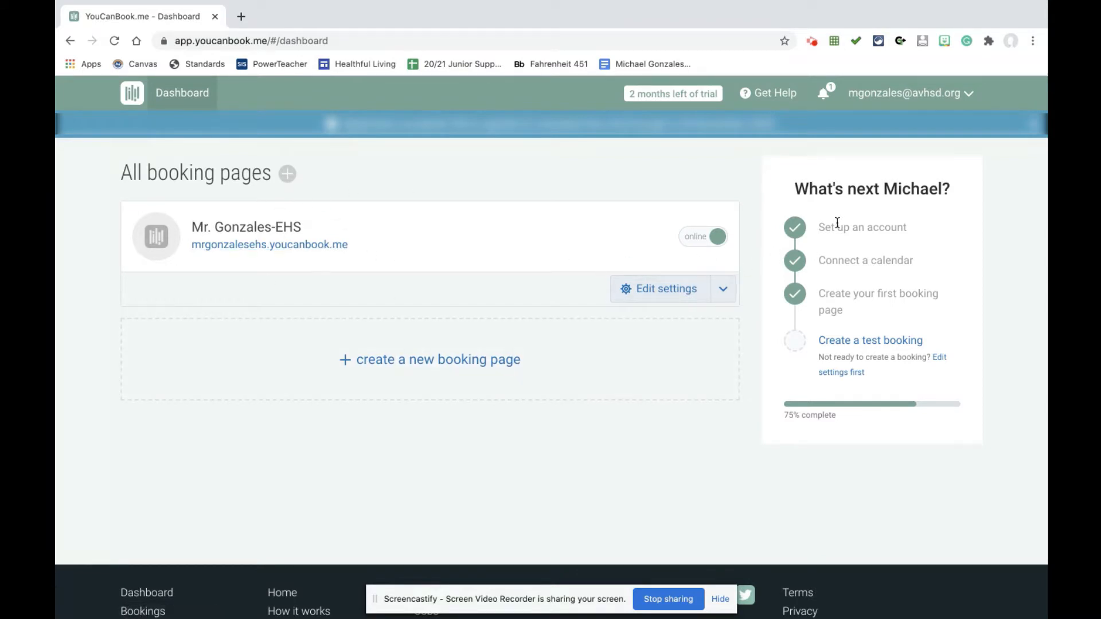
# - Open the new booking page's settings for editing and skip the introductory walkthrough
pyautogui.click(680, 292)
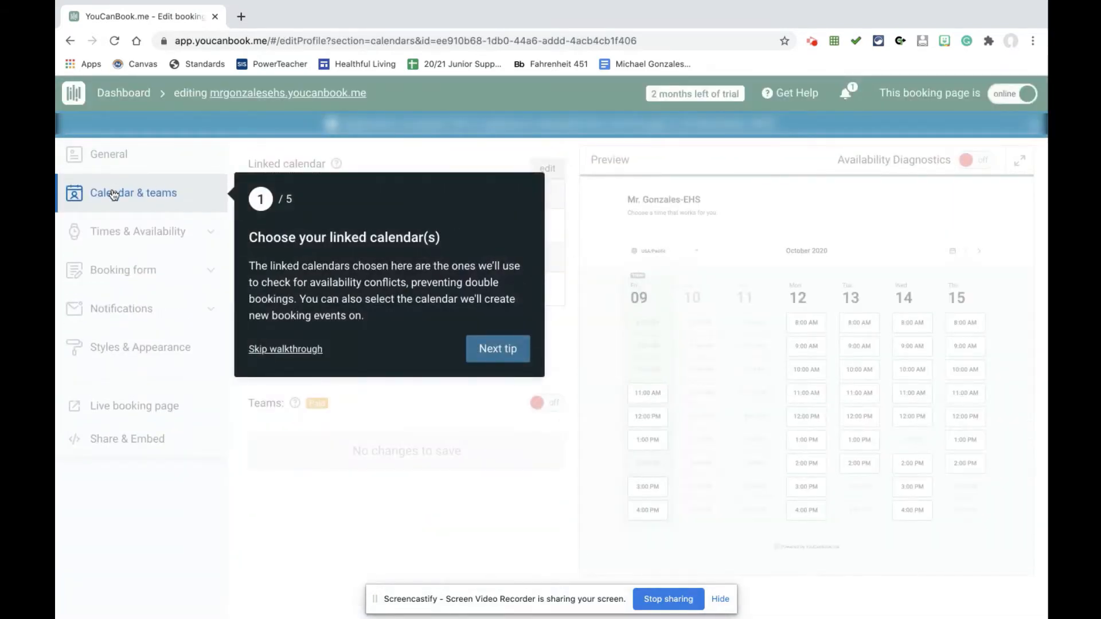
pyautogui.click(469, 344)
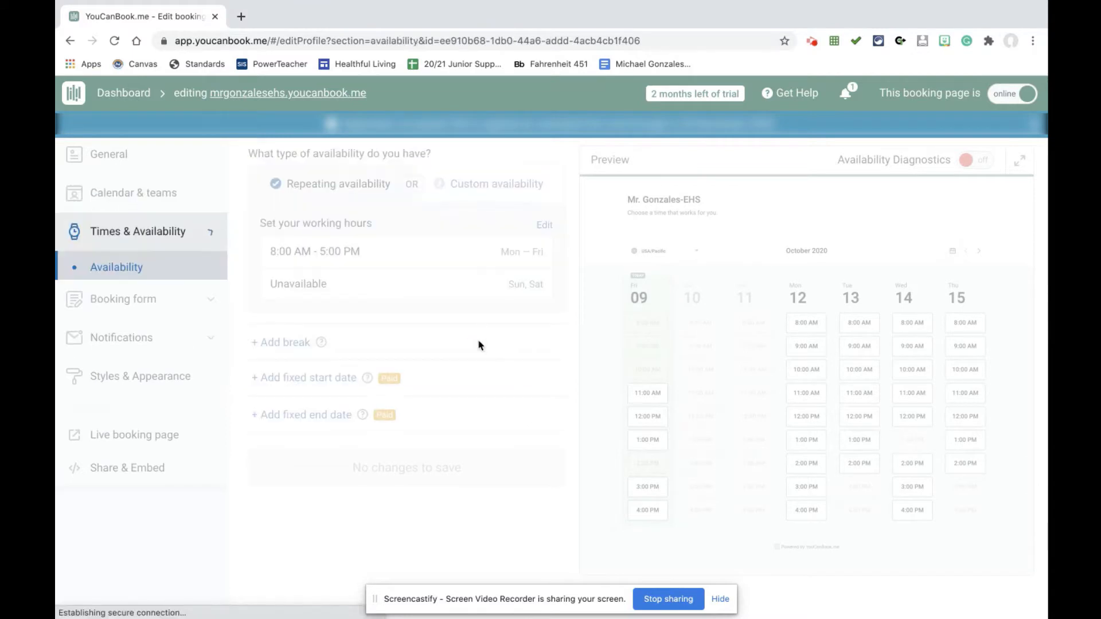
pyautogui.click(303, 389)
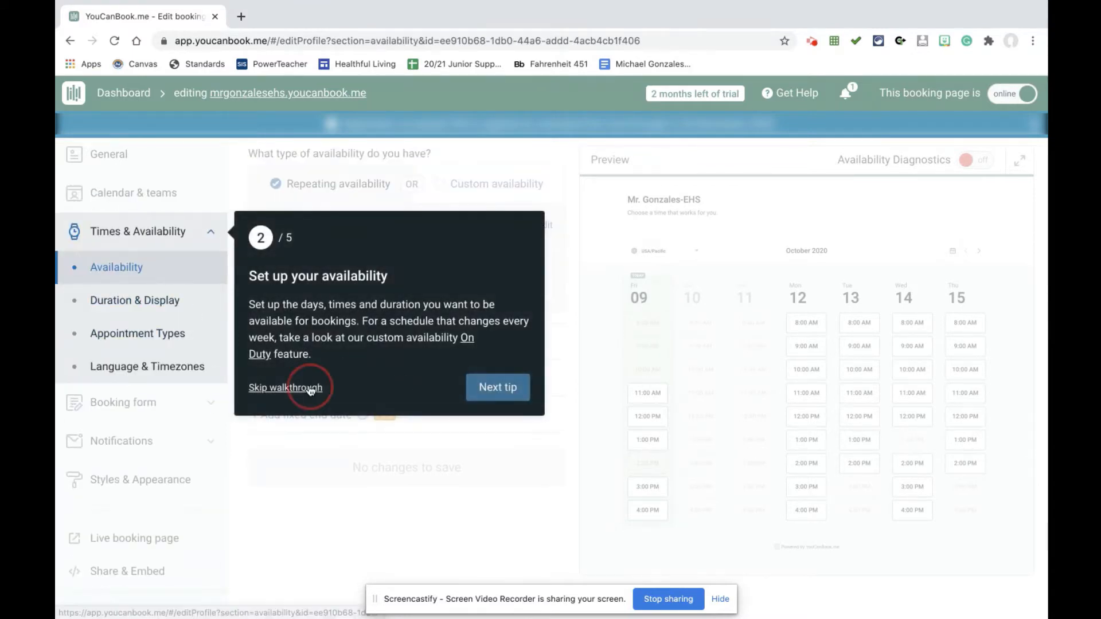
# - Replace the booking page intro with "I teach English 10 H (Biomed) and English 9. Please select a time that works best for you."
pyautogui.click(115, 159)
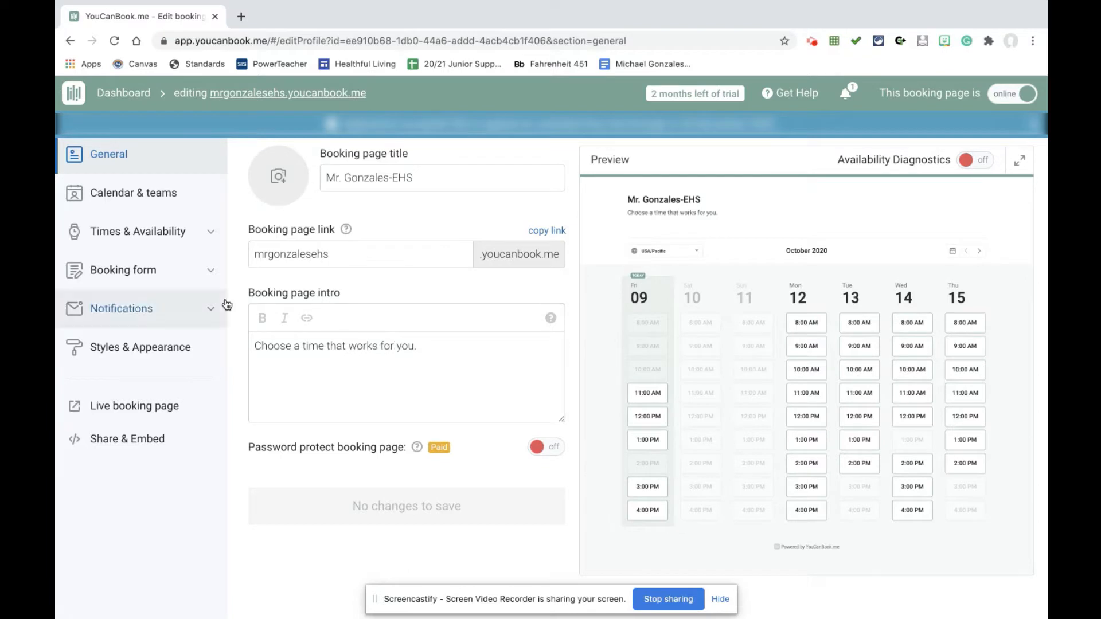
pyautogui.tripleClick(319, 344)
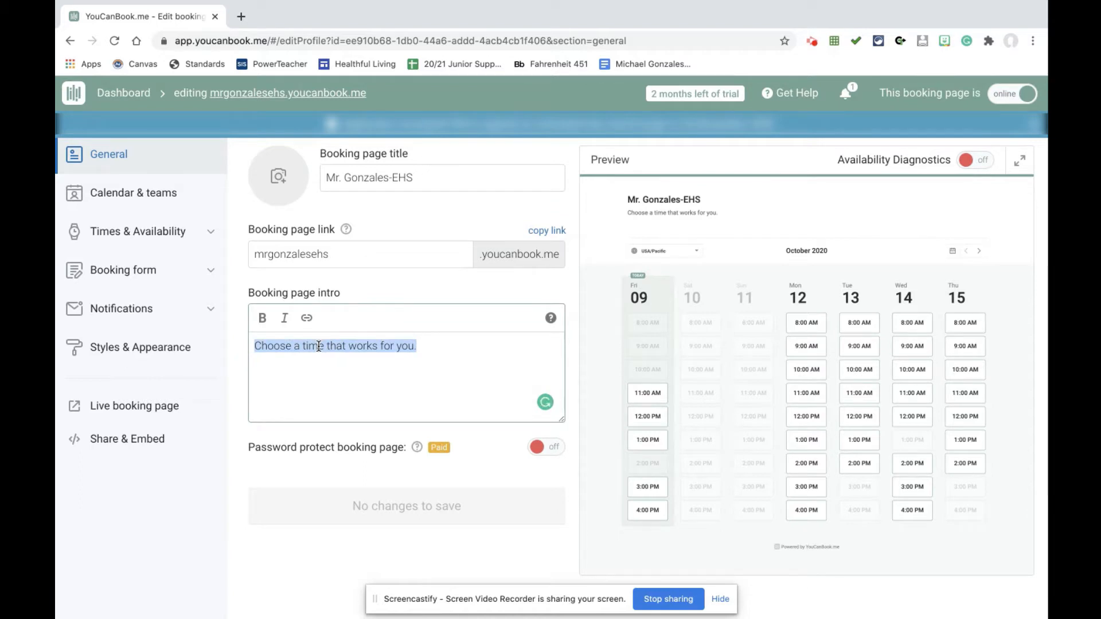
pyautogui.write('I')
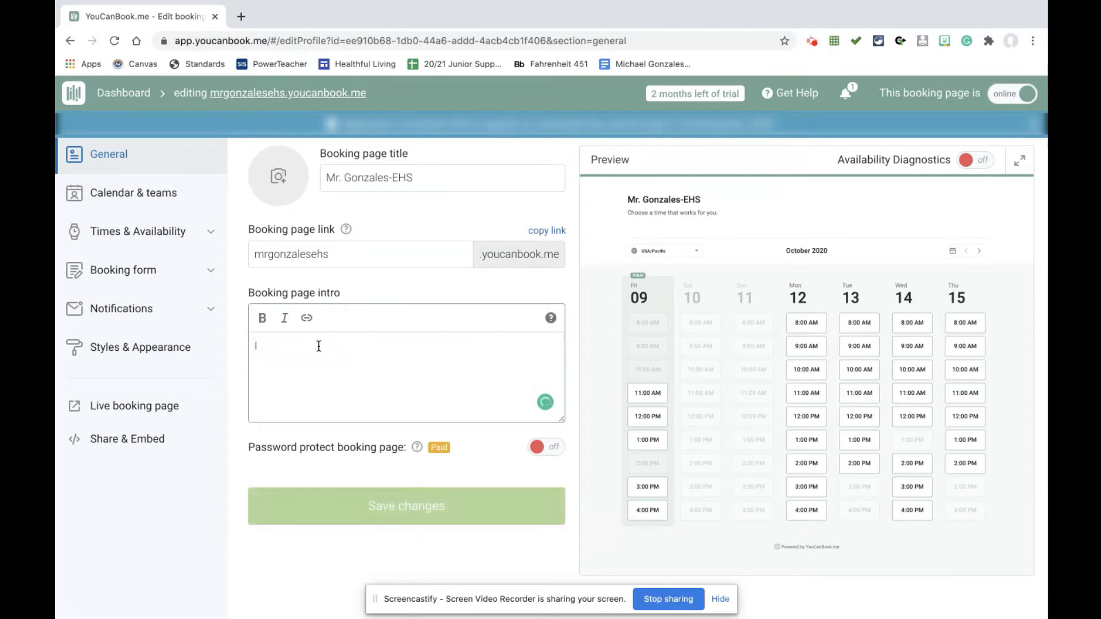
pyautogui.write(' teach')
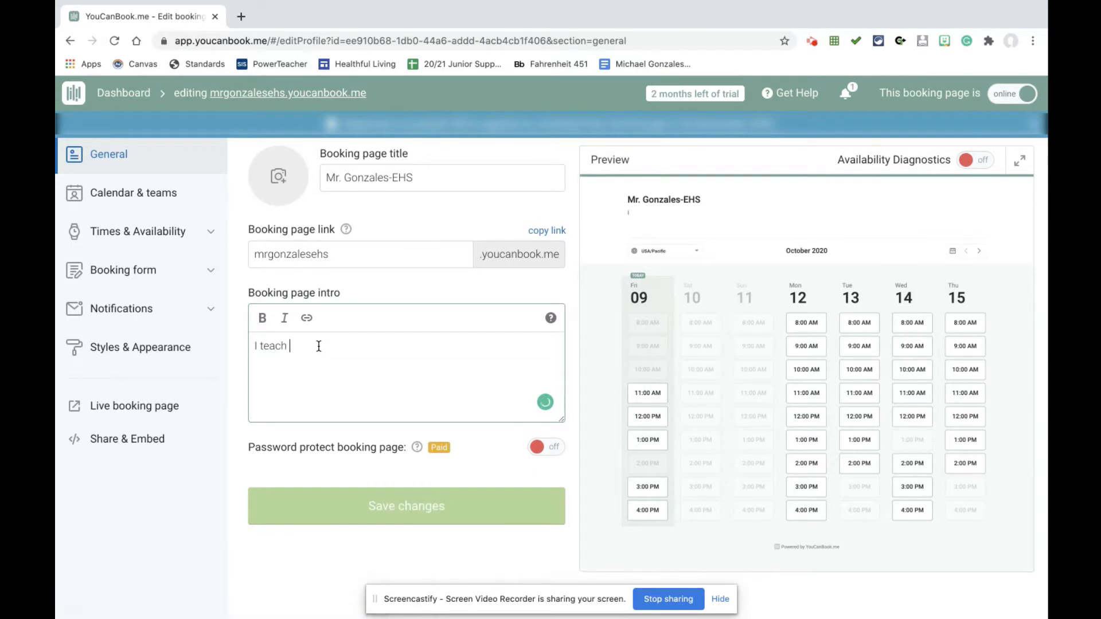
pyautogui.write('English 10 H (Biomed) and English 9.  Please select a time that works best for you.')
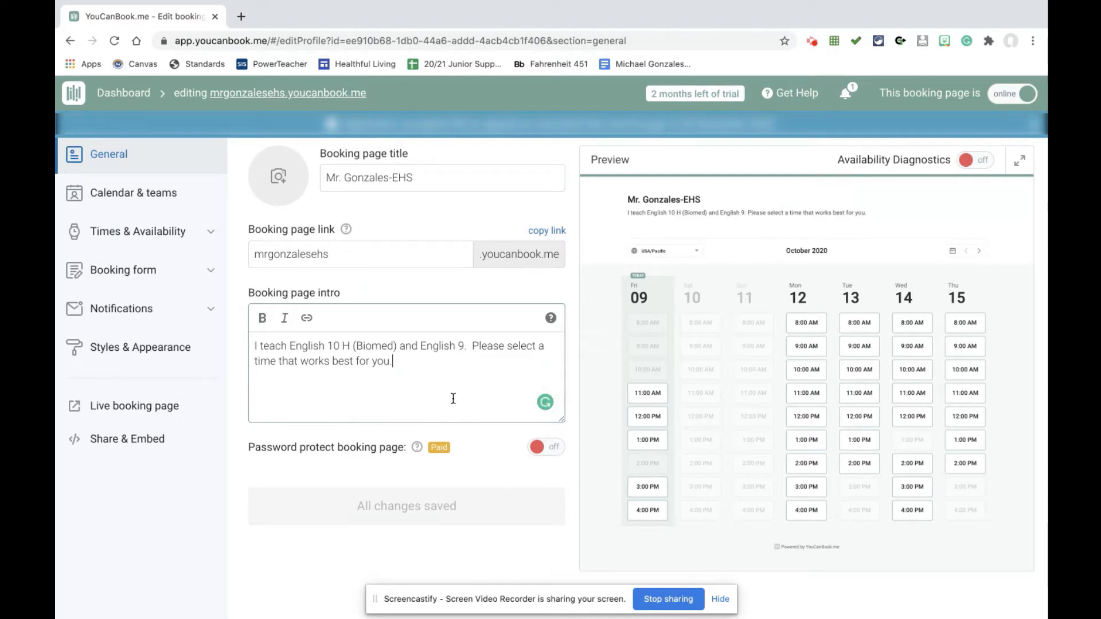
# - Examine which linked calendars are checked for availability and which one receives new booking events
pyautogui.click(153, 196)
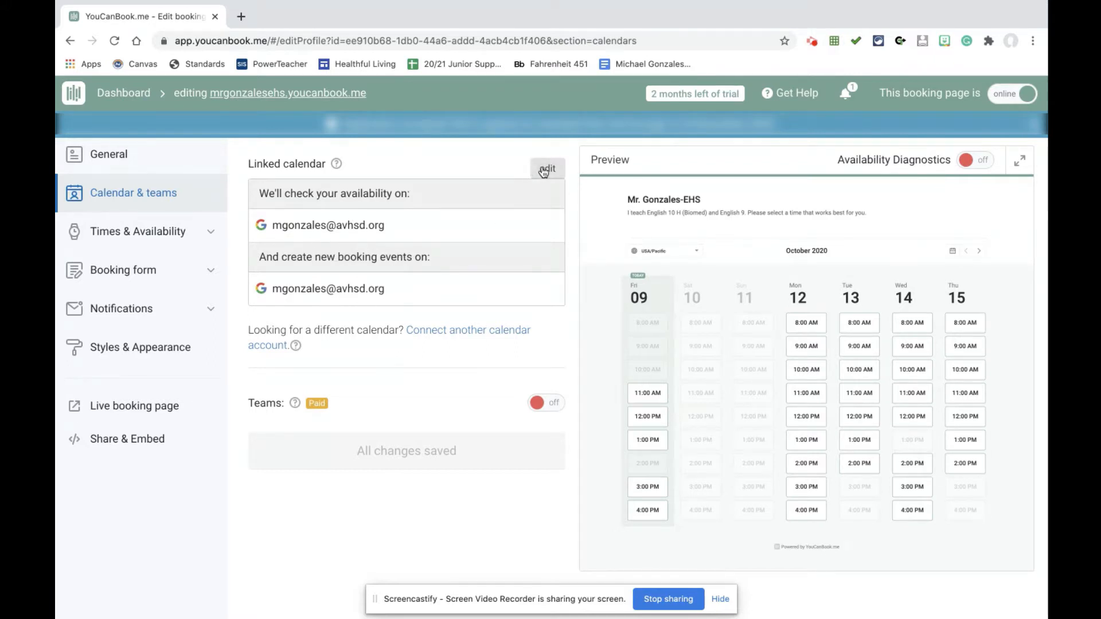
pyautogui.click(547, 171)
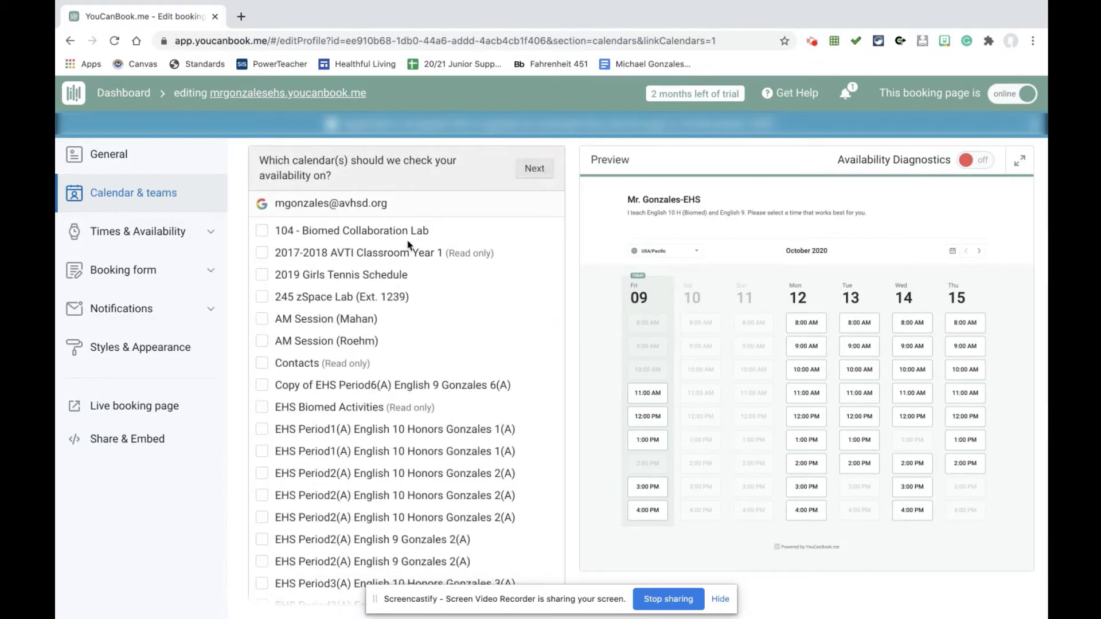
pyautogui.scroll(-6, 409, 245)
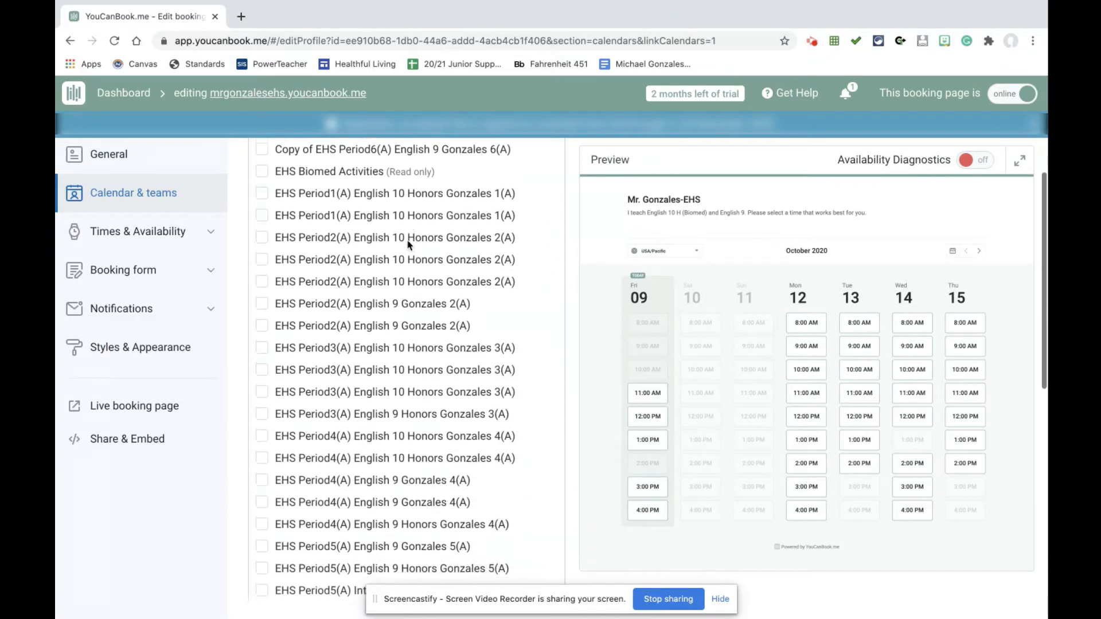
pyautogui.scroll(-8, 409, 245)
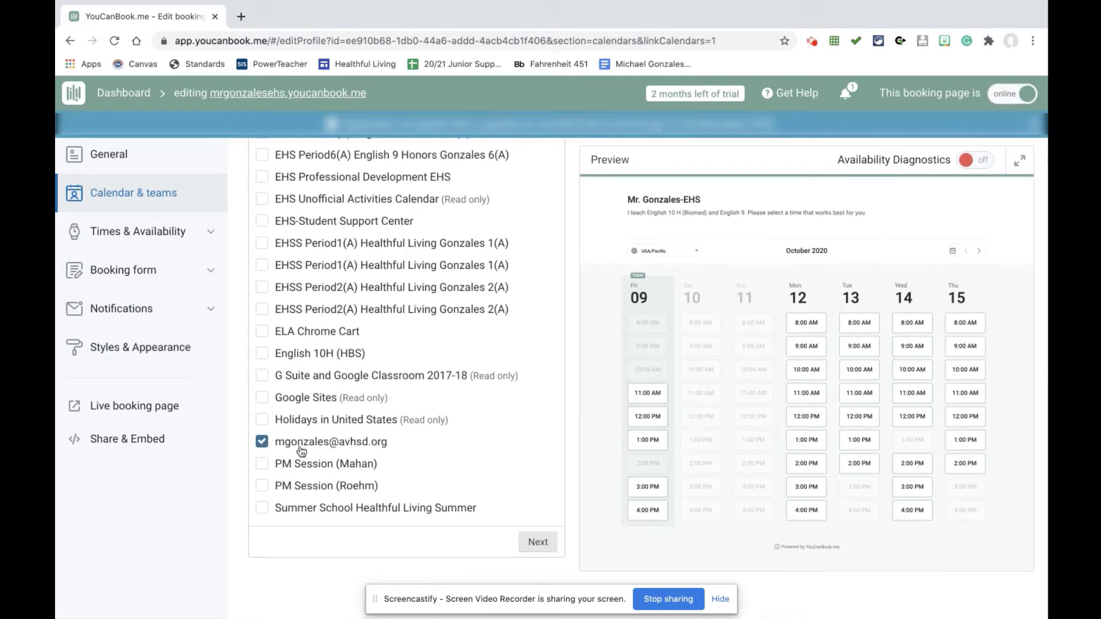
pyautogui.click(536, 542)
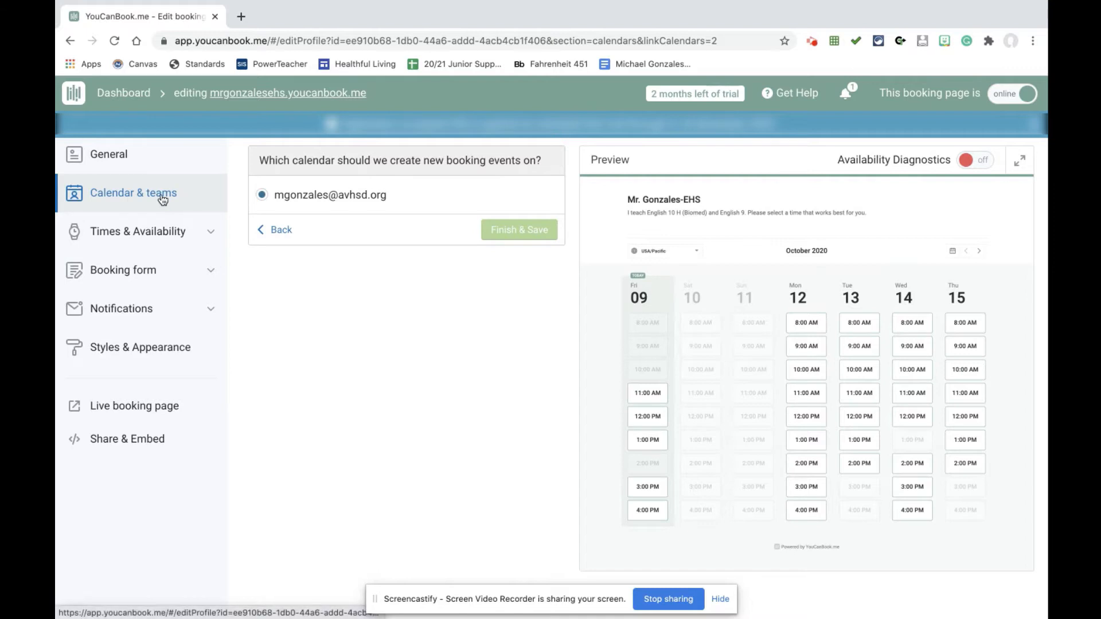
# - Limit the repeating weekly availability to Wednesday by excluding Monday, Tuesday, Thursday and Friday from the working hours
pyautogui.click(154, 226)
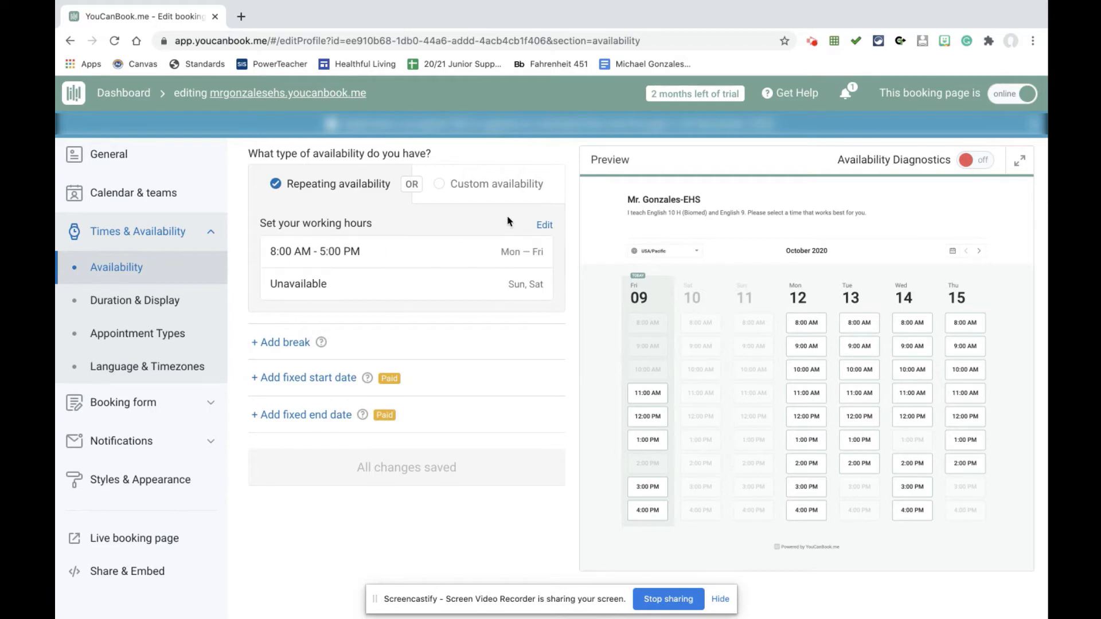
pyautogui.click(545, 225)
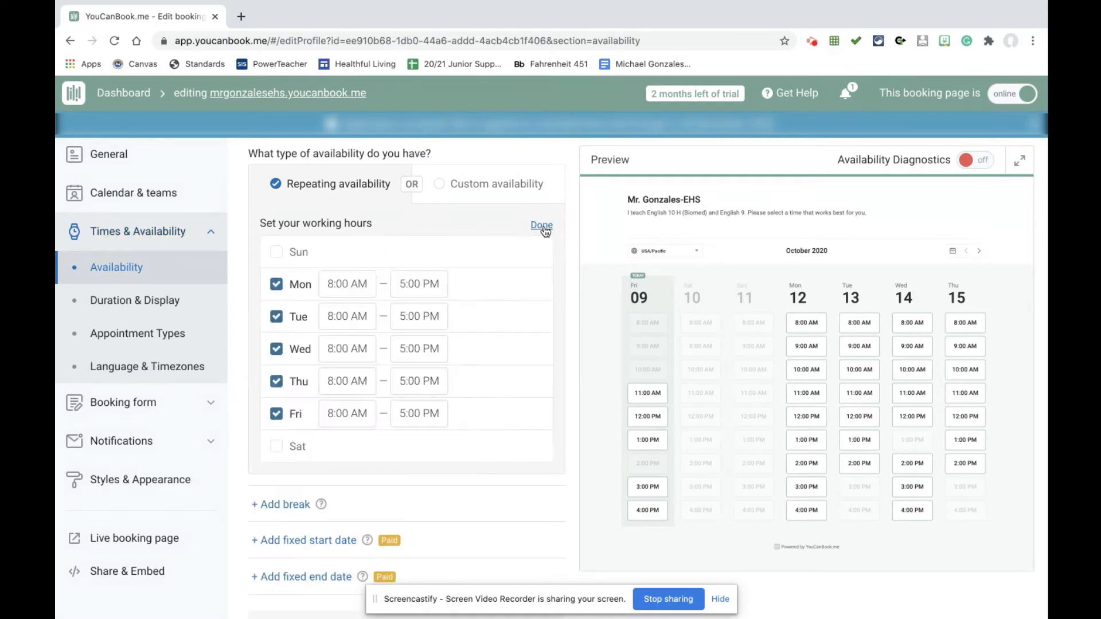
pyautogui.click(277, 285)
pyautogui.click(276, 317)
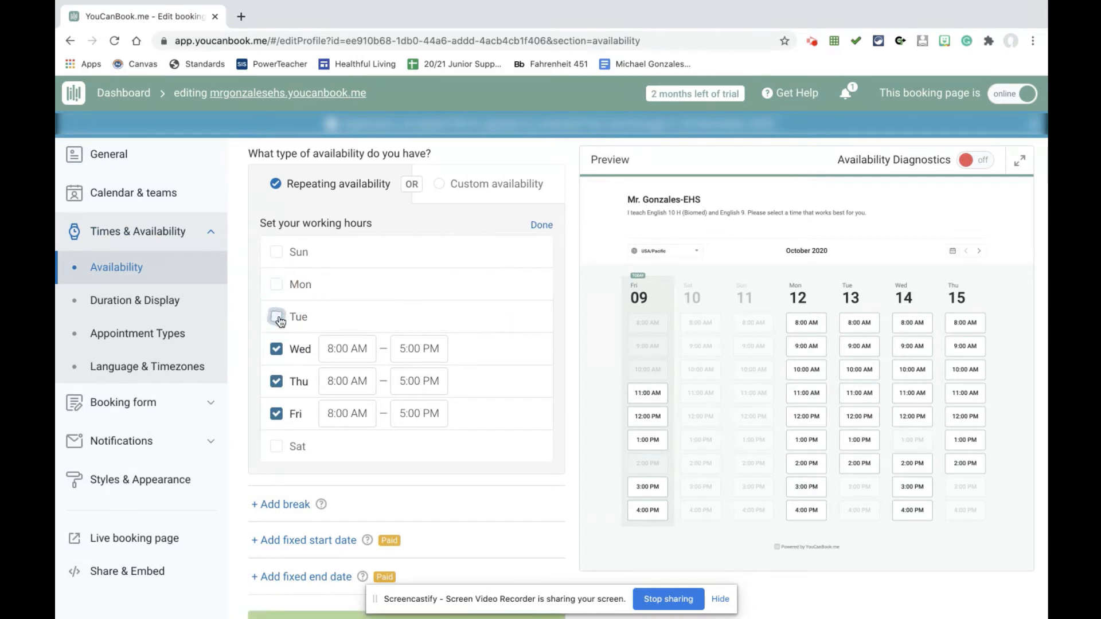
pyautogui.click(276, 382)
pyautogui.click(275, 413)
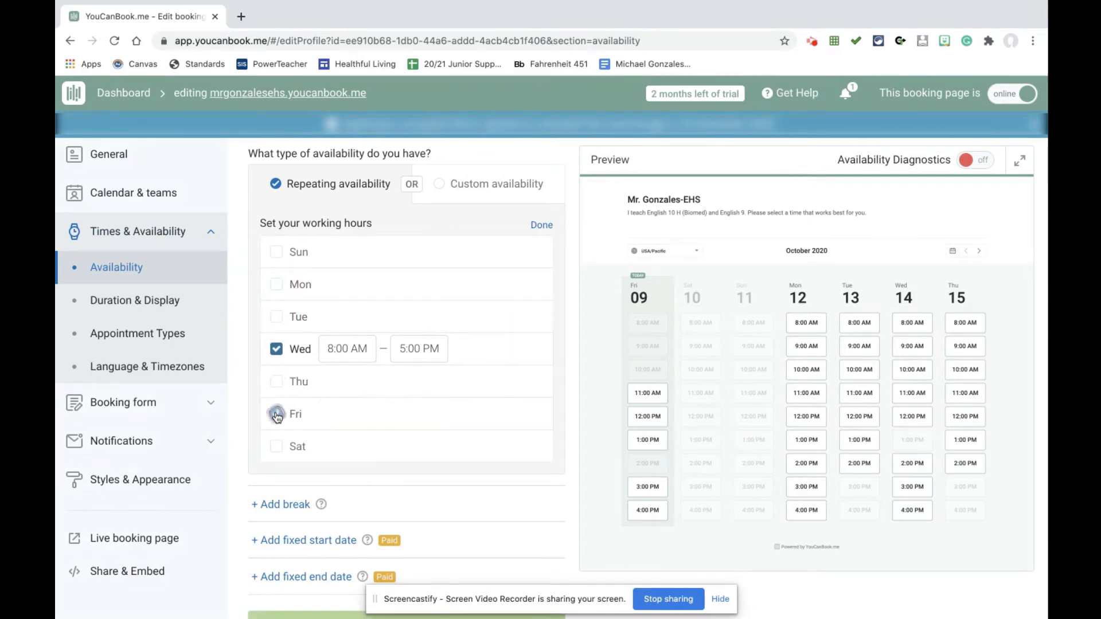
# - Set Wednesday's working hours to 1:00 PM – 3:00 PM
pyautogui.click(331, 351)
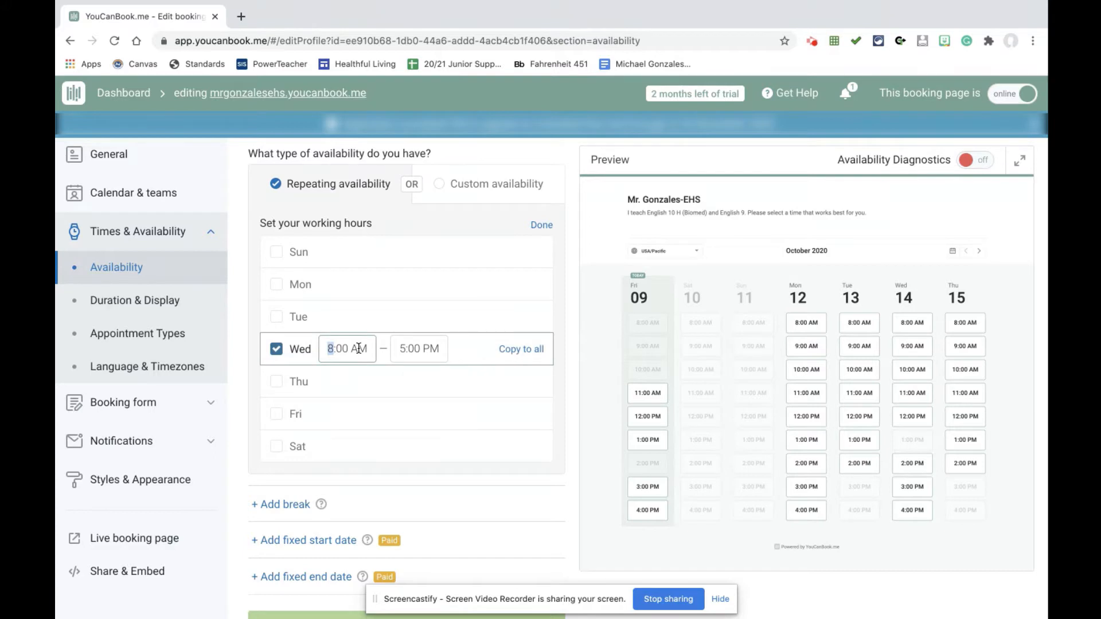
pyautogui.click(351, 348)
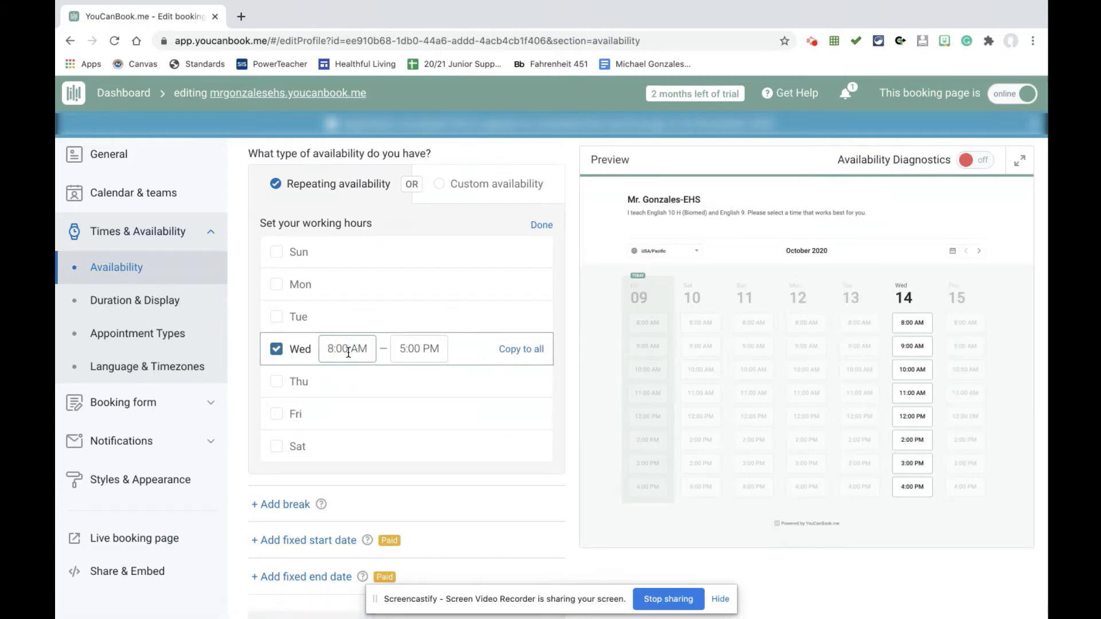
pyautogui.press('BackSpace')
pyautogui.press('BackSpace')
pyautogui.press('BackSpace')
pyautogui.press('BackSpace')
pyautogui.write('1:00PM')
pyautogui.click(425, 350)
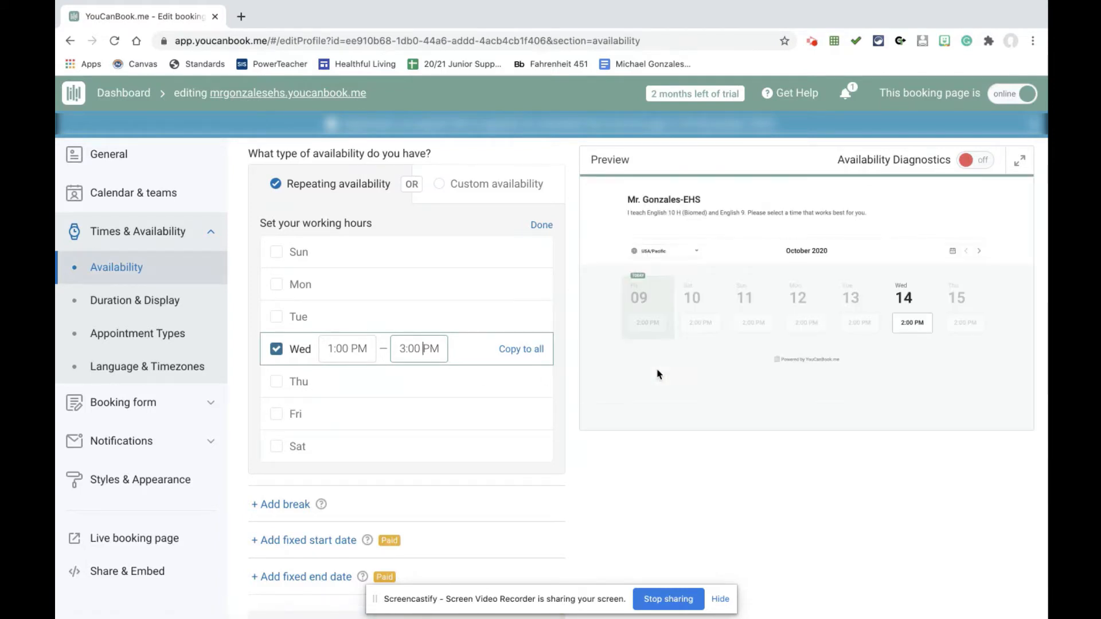
pyautogui.click(533, 351)
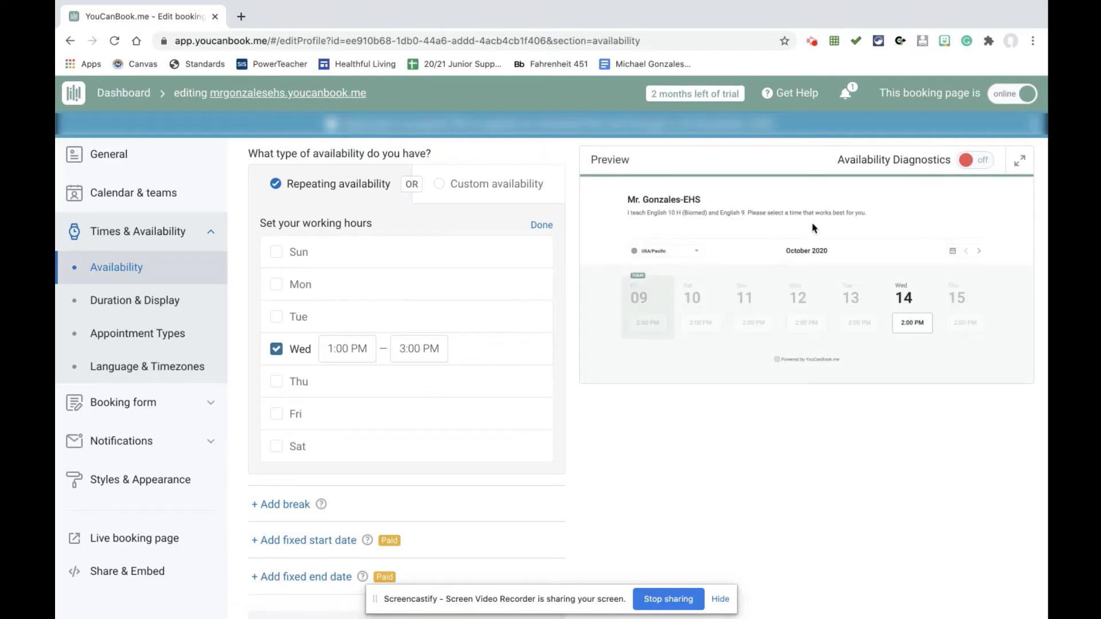
# - Check the Wednesday slots for the following weeks in the booking page preview, and finish editing the working hours
pyautogui.click(980, 251)
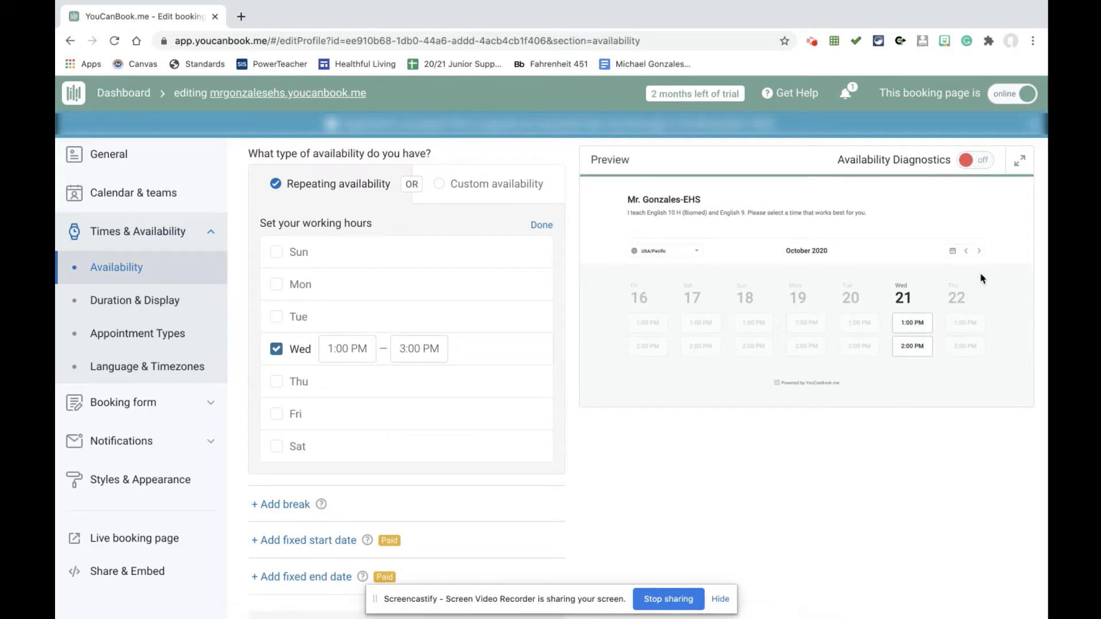
pyautogui.click(980, 250)
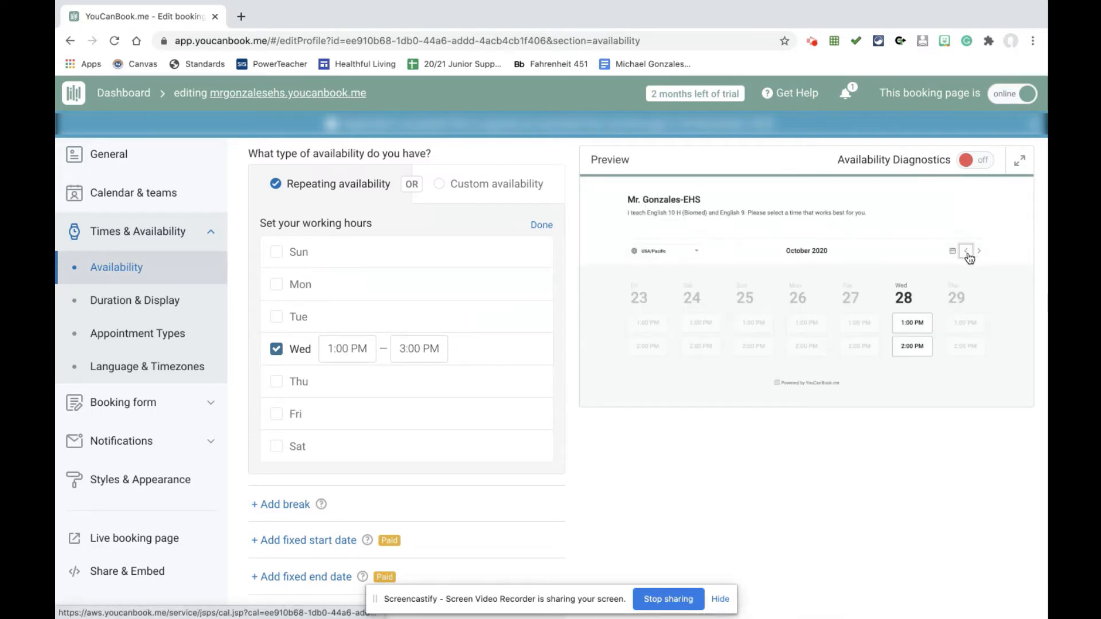
pyautogui.click(966, 252)
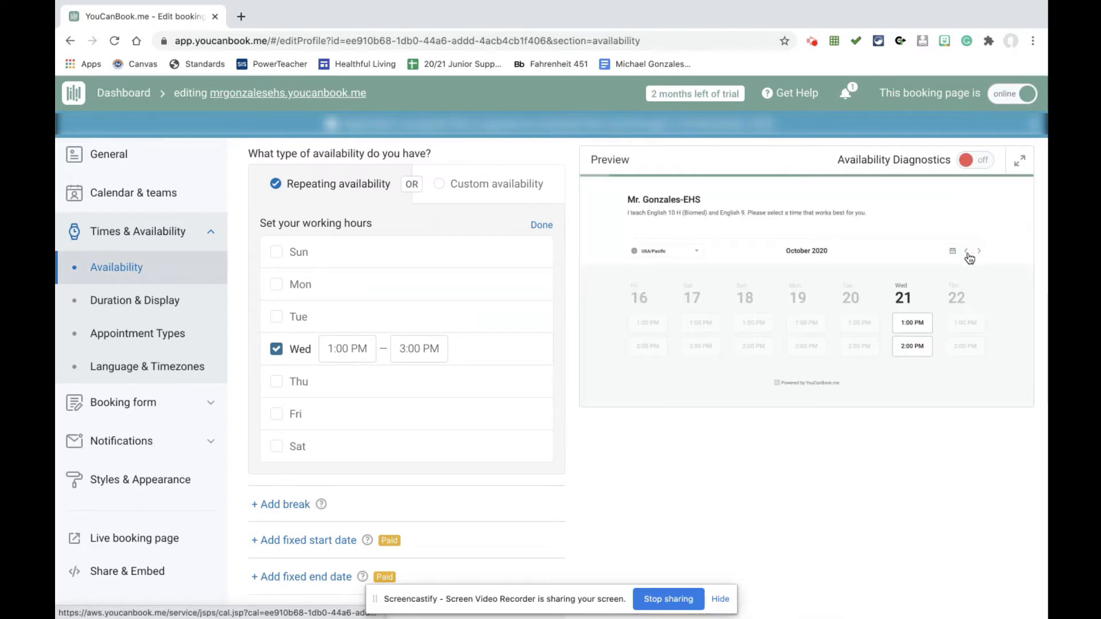
pyautogui.click(543, 226)
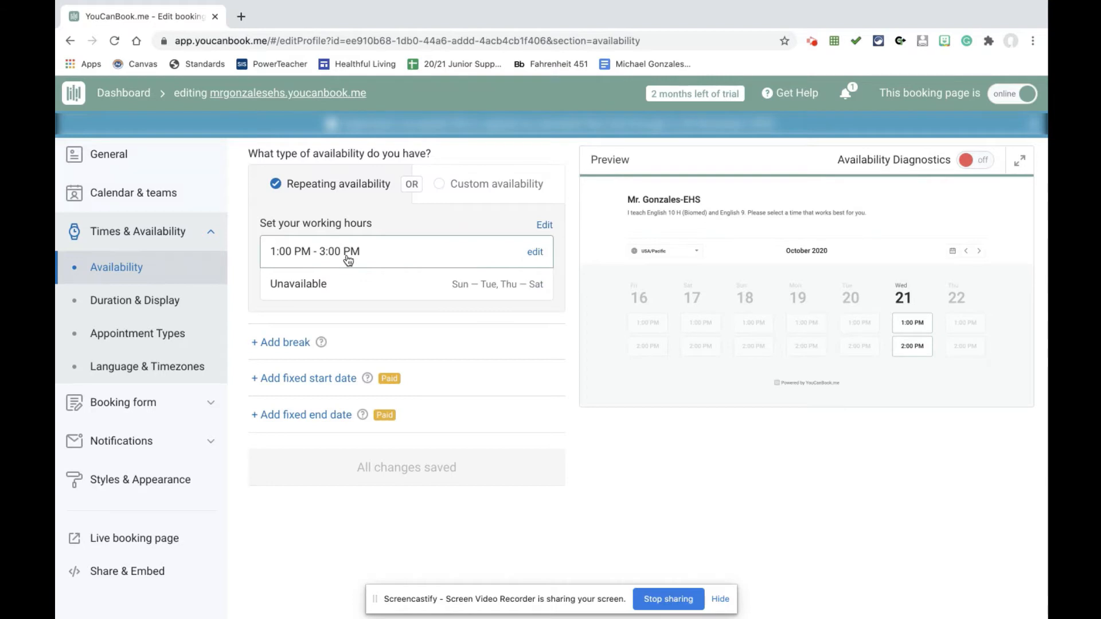
# - Show availability in 15-minute increments and keep the fixed booking duration at 15 mins
pyautogui.click(147, 301)
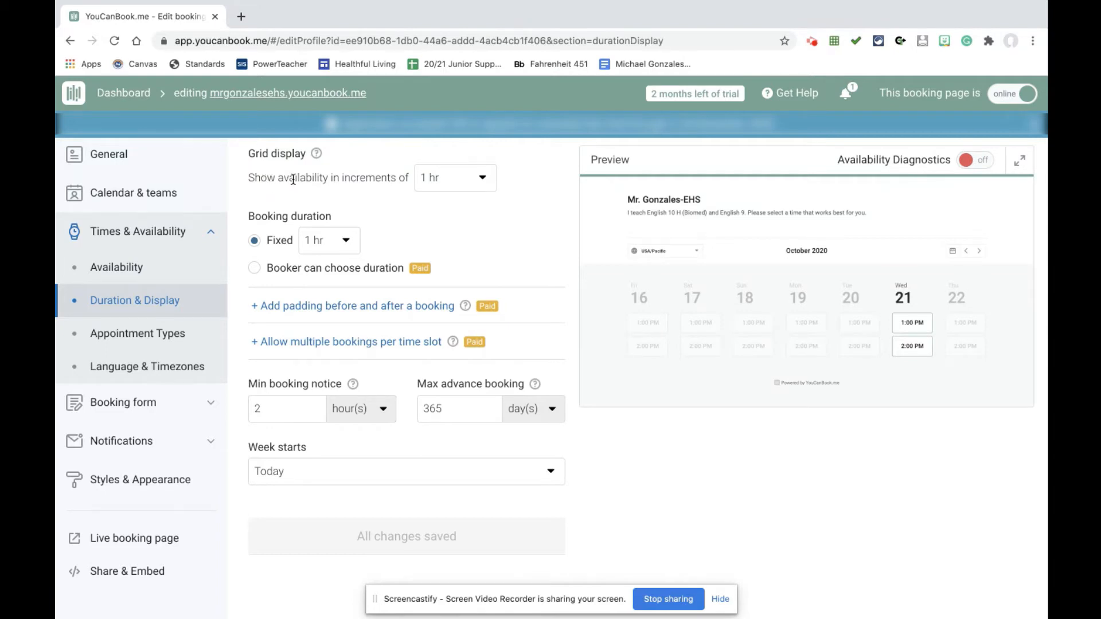
pyautogui.click(482, 180)
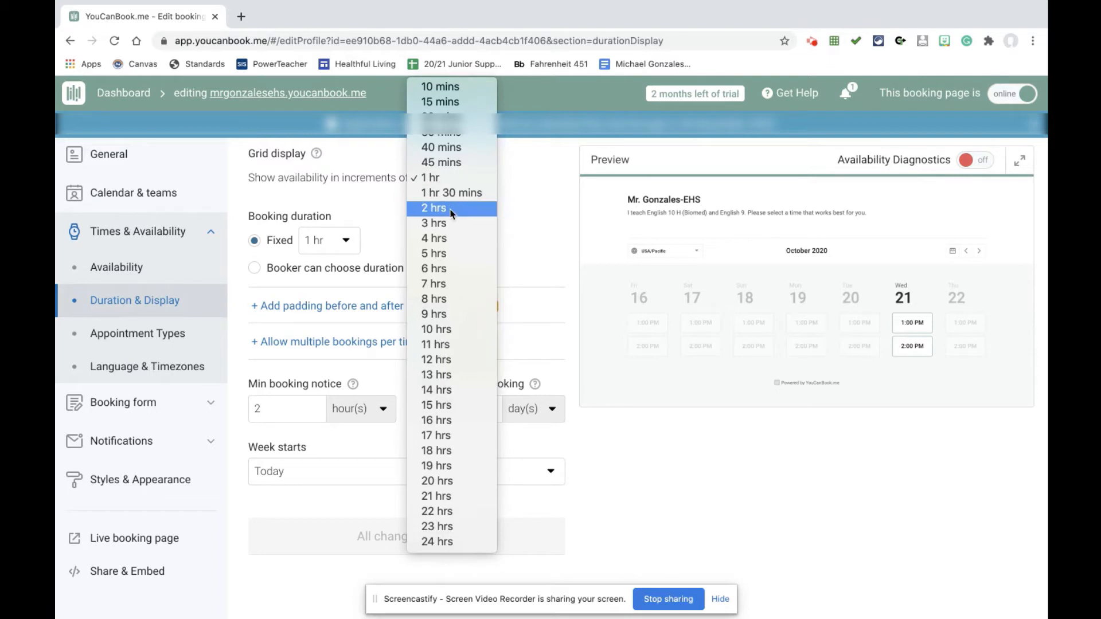
pyautogui.click(459, 102)
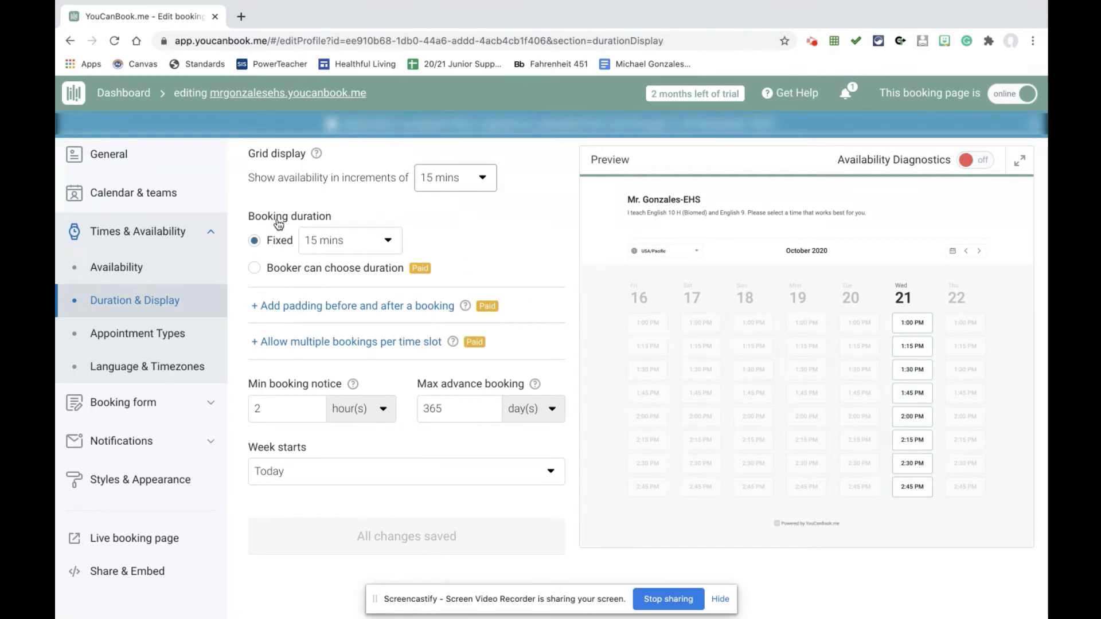
pyautogui.click(387, 244)
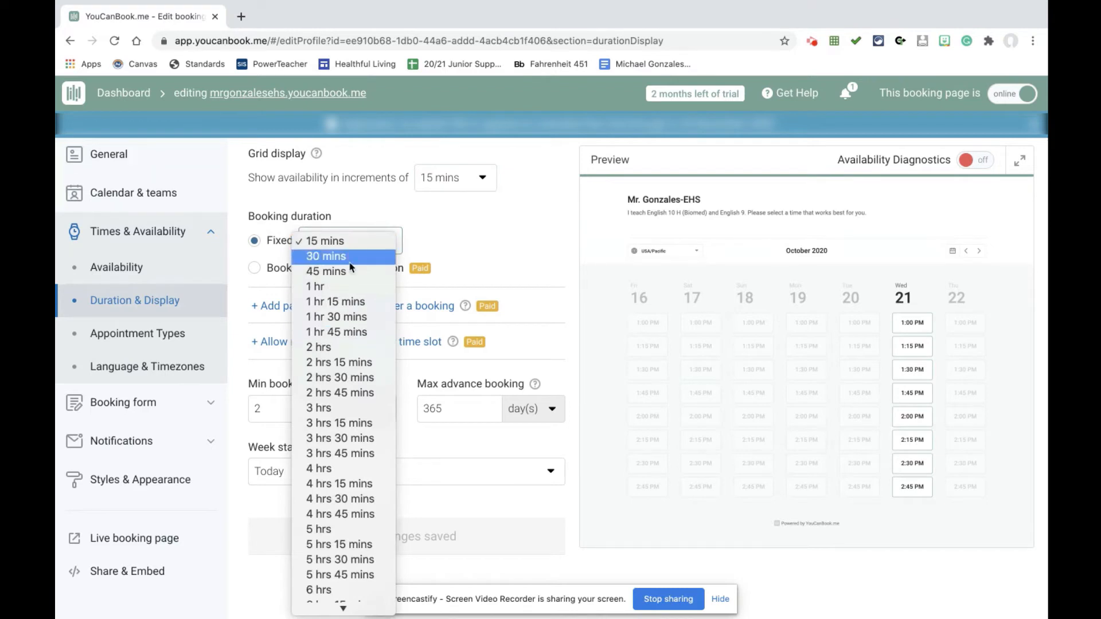
pyautogui.click(344, 243)
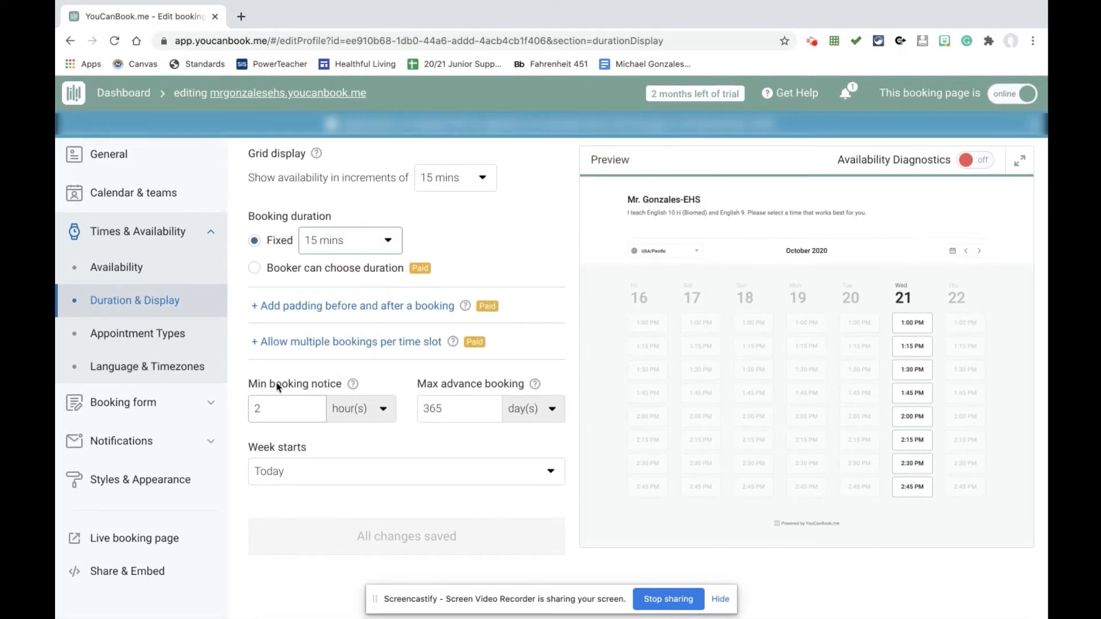
# - Set the minimum booking notice to 1 day
pyautogui.click(382, 410)
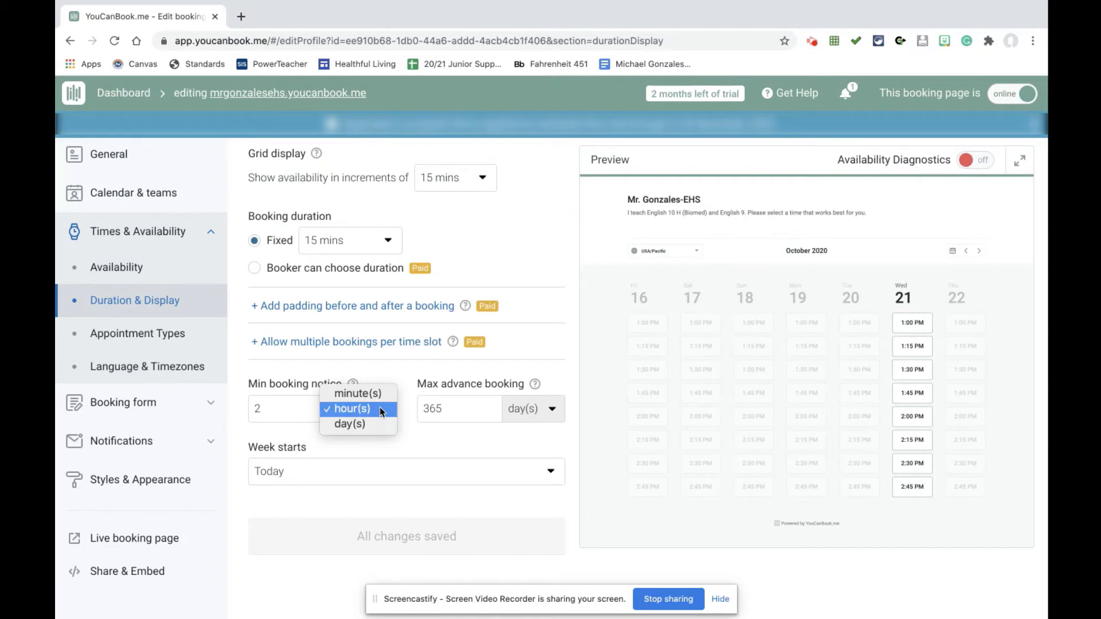
pyautogui.click(353, 424)
pyautogui.click(282, 404)
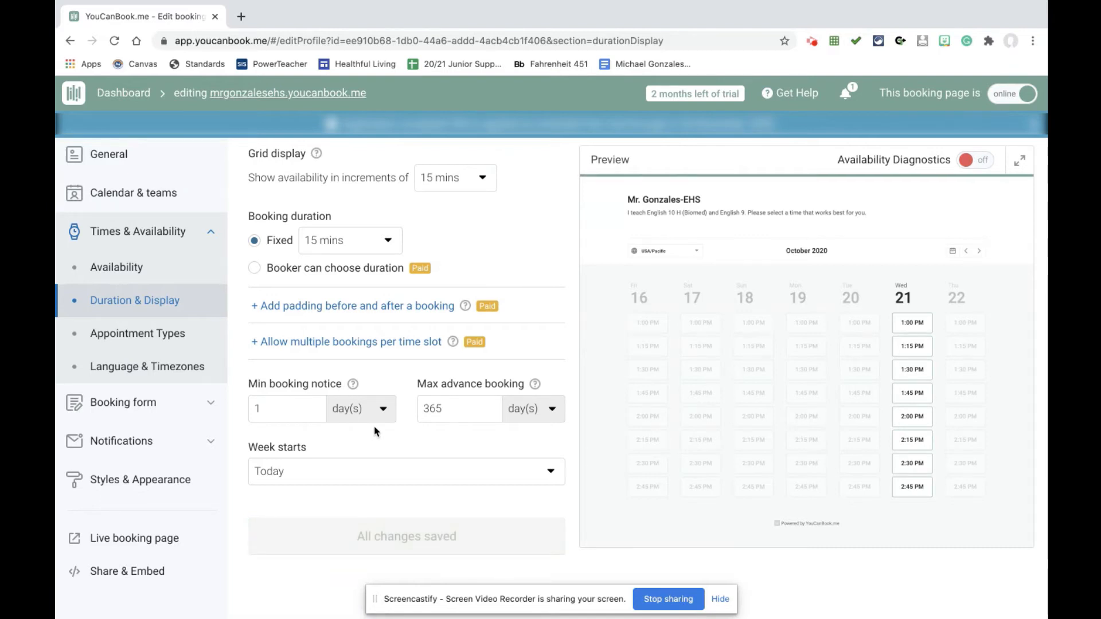
# - Set the maximum advance booking to 4 weeks
pyautogui.click(525, 409)
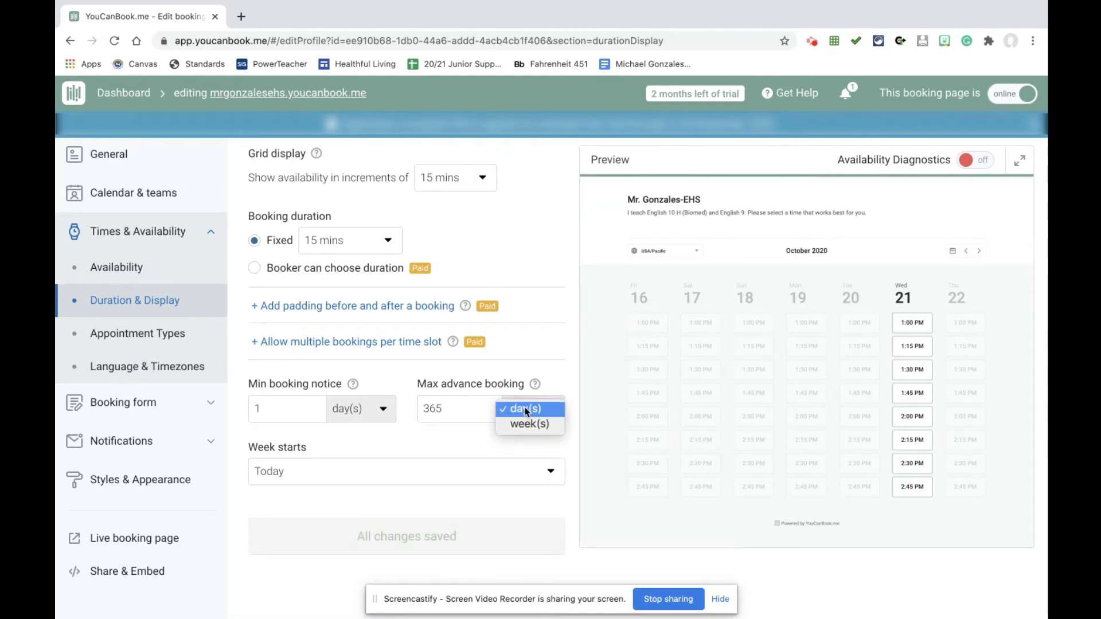
pyautogui.click(529, 423)
pyautogui.click(457, 404)
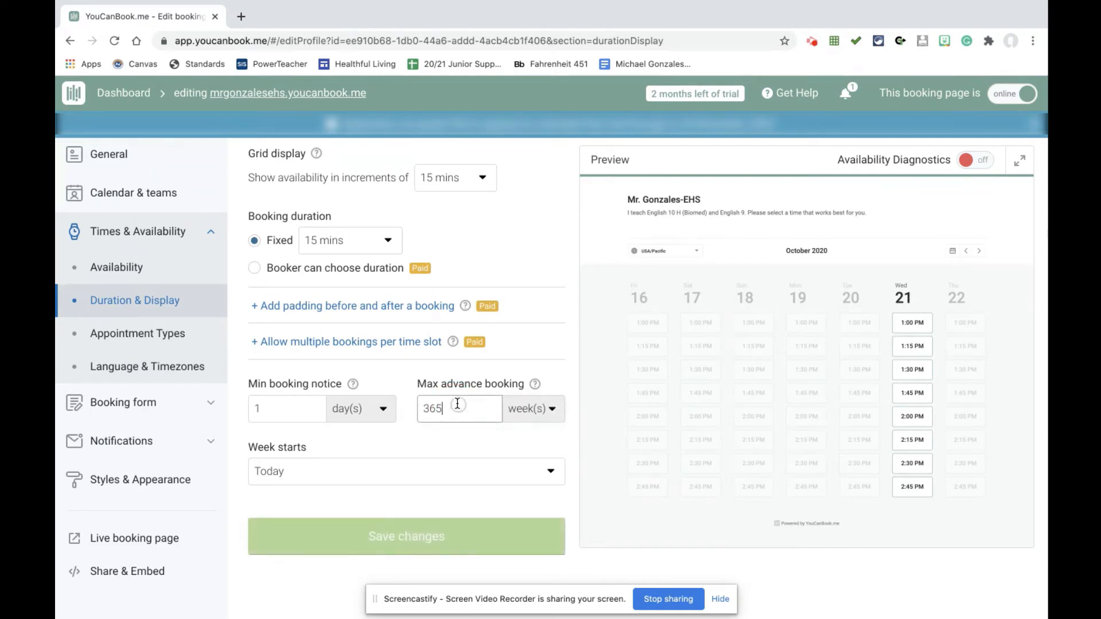
pyautogui.press('BackSpace')
pyautogui.press('BackSpace')
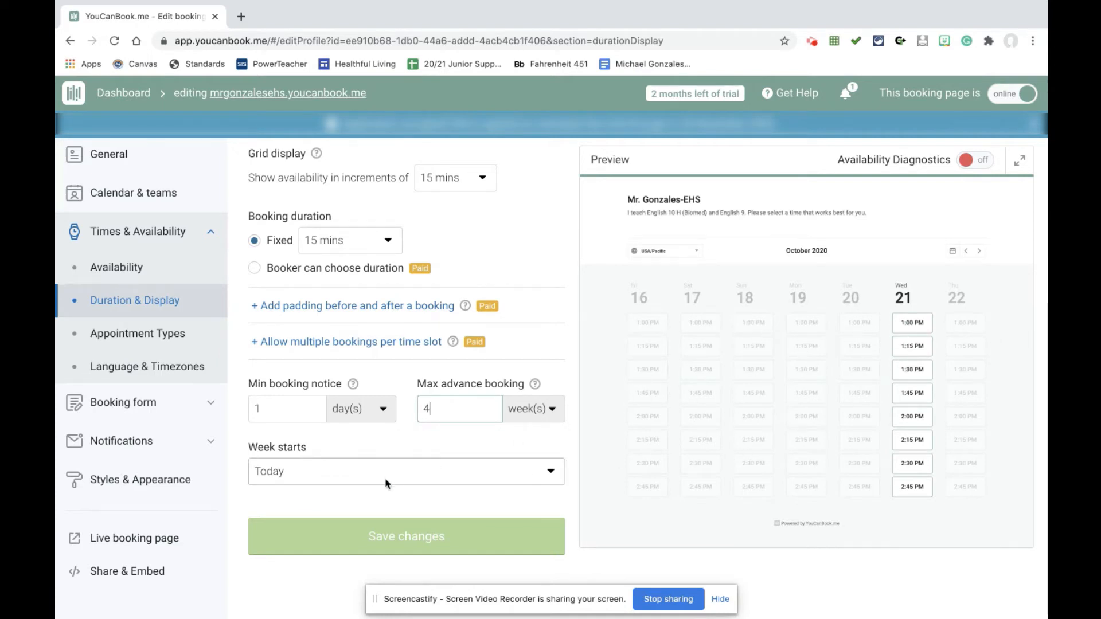
# - Make the displayed week start on Sunday and save the duration and display changes
pyautogui.click(405, 474)
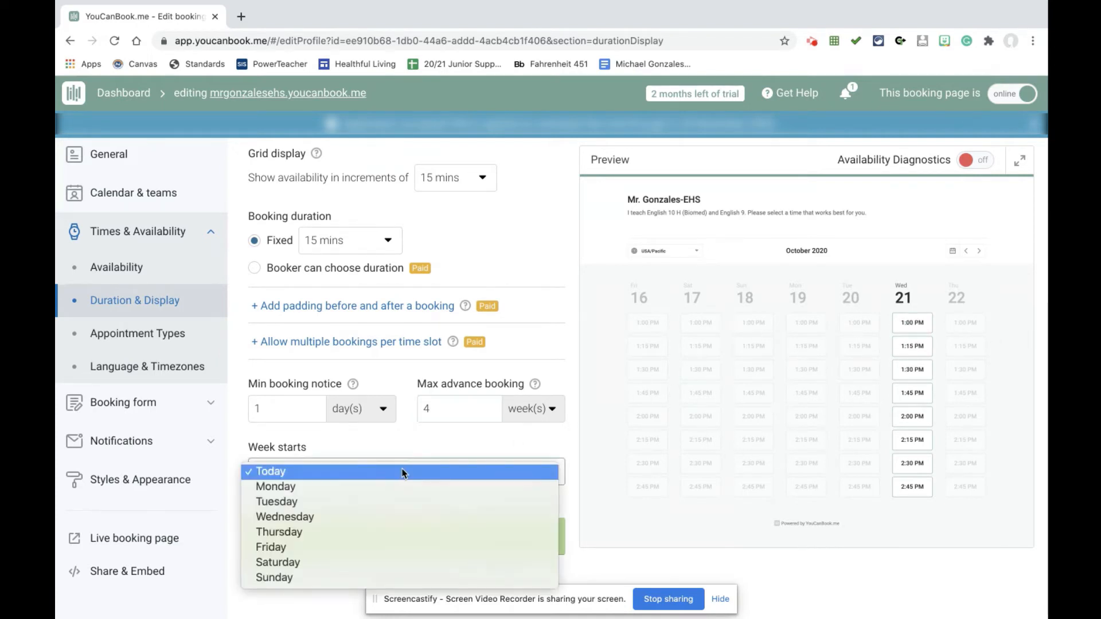
pyautogui.click(316, 578)
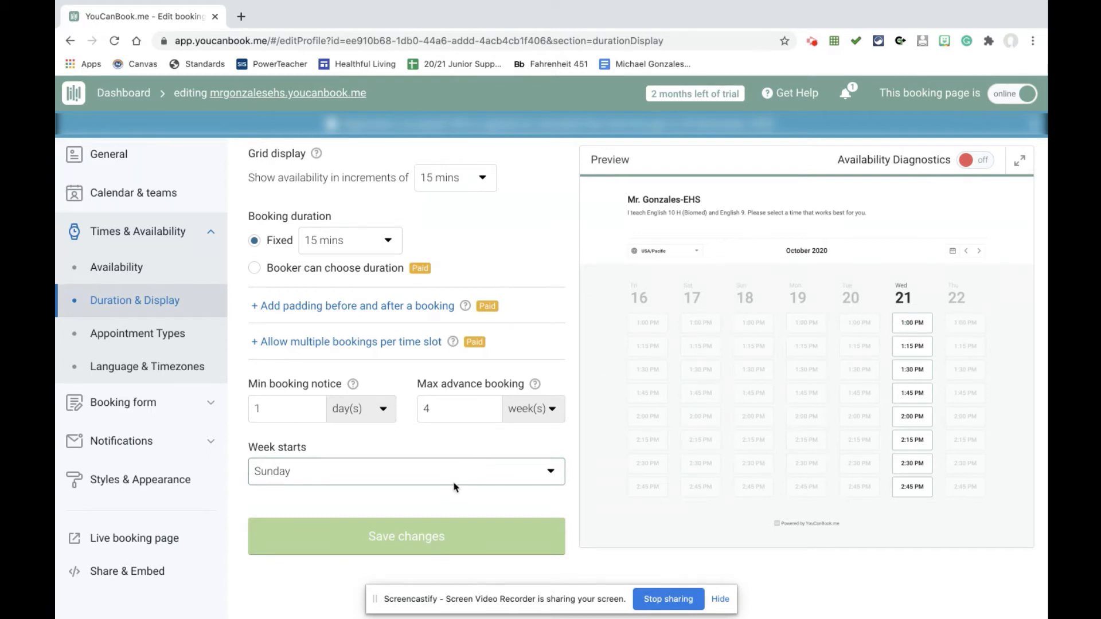
pyautogui.click(438, 525)
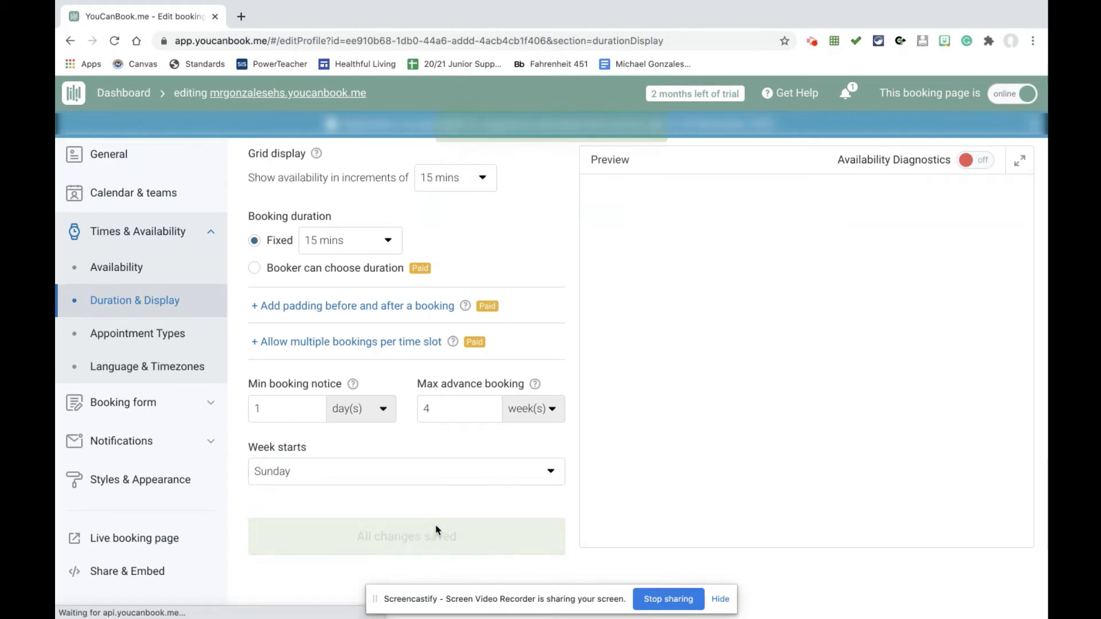
# - Open the booking form question labelled "A question" and keep its type as Short answer after reviewing the available types
pyautogui.click(145, 409)
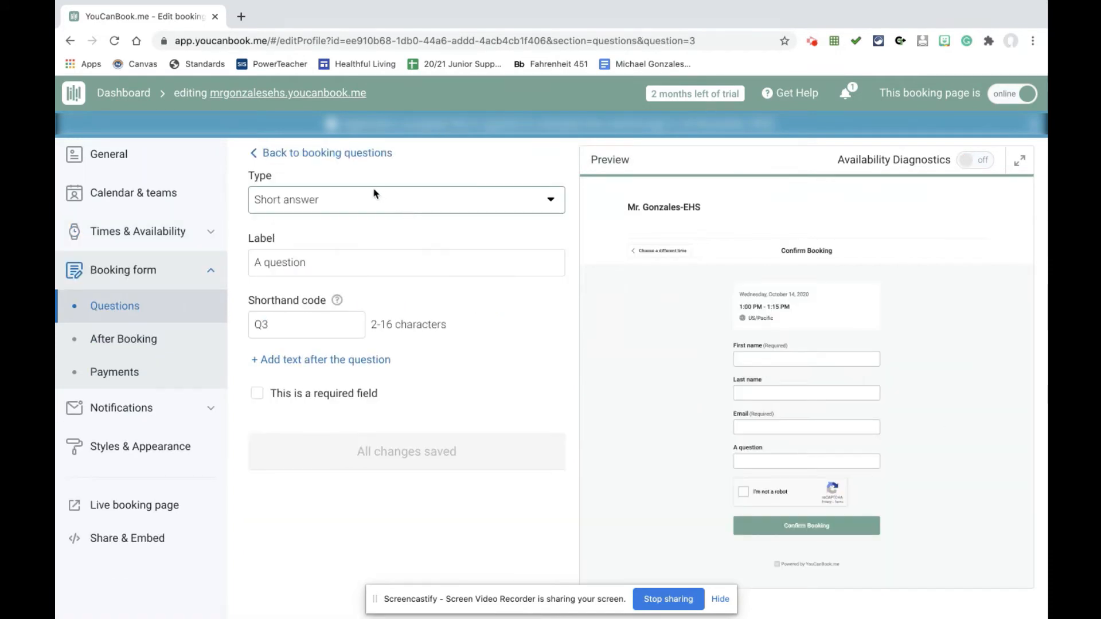
pyautogui.click(296, 201)
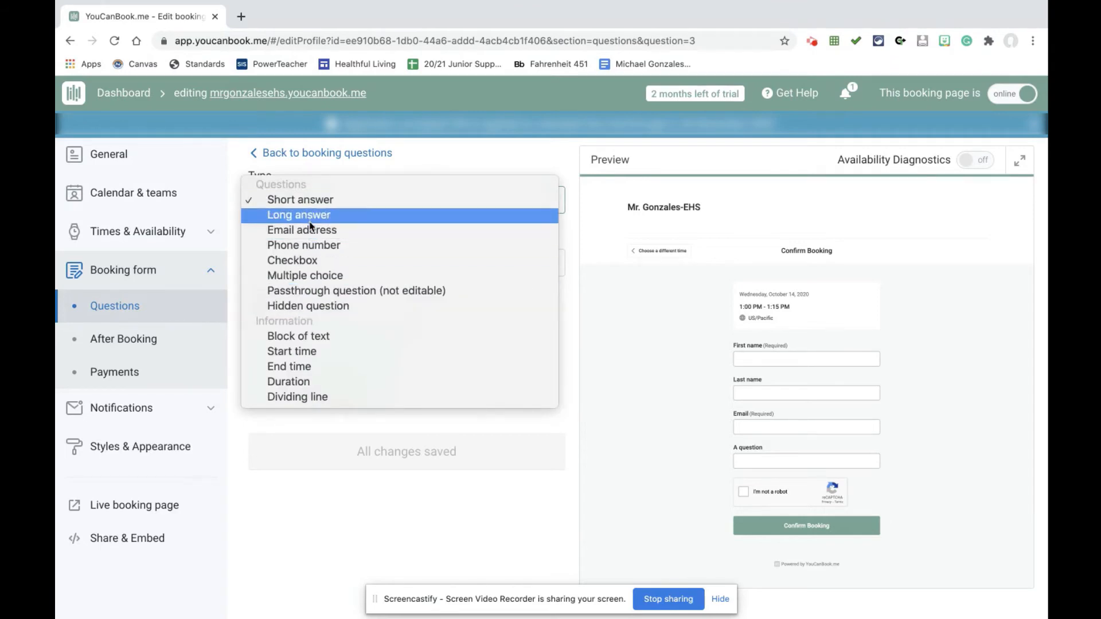
pyautogui.click(415, 161)
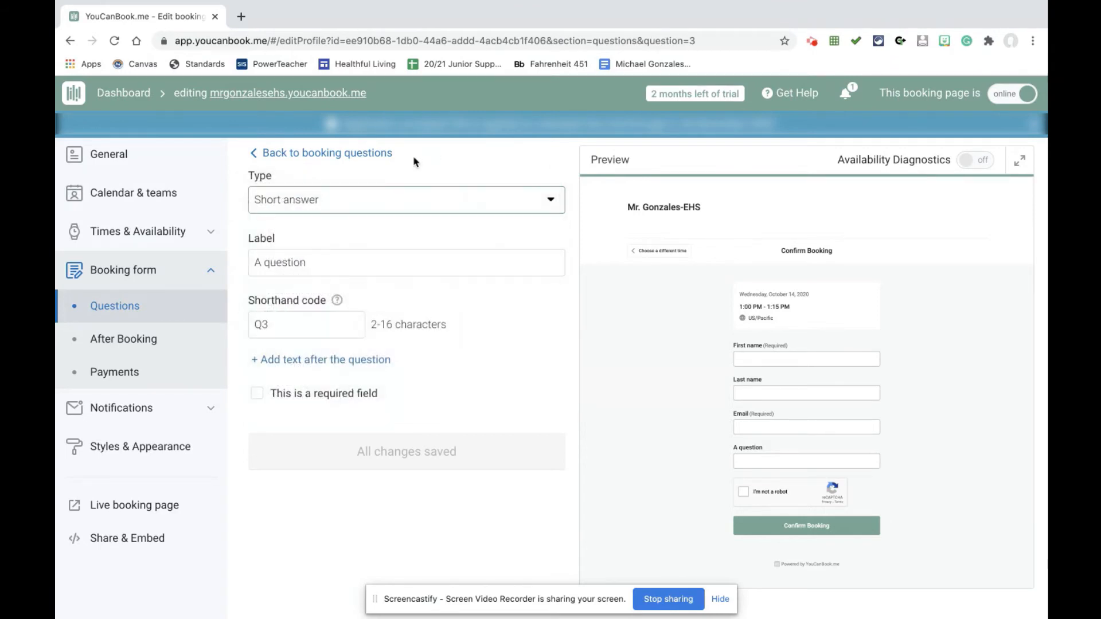
# - Relabel the question "Please provide a brief description of what you would like to discuss during our meeting." and return to the booking questions
pyautogui.doubleClick(297, 263)
pyautogui.tripleClick(297, 262)
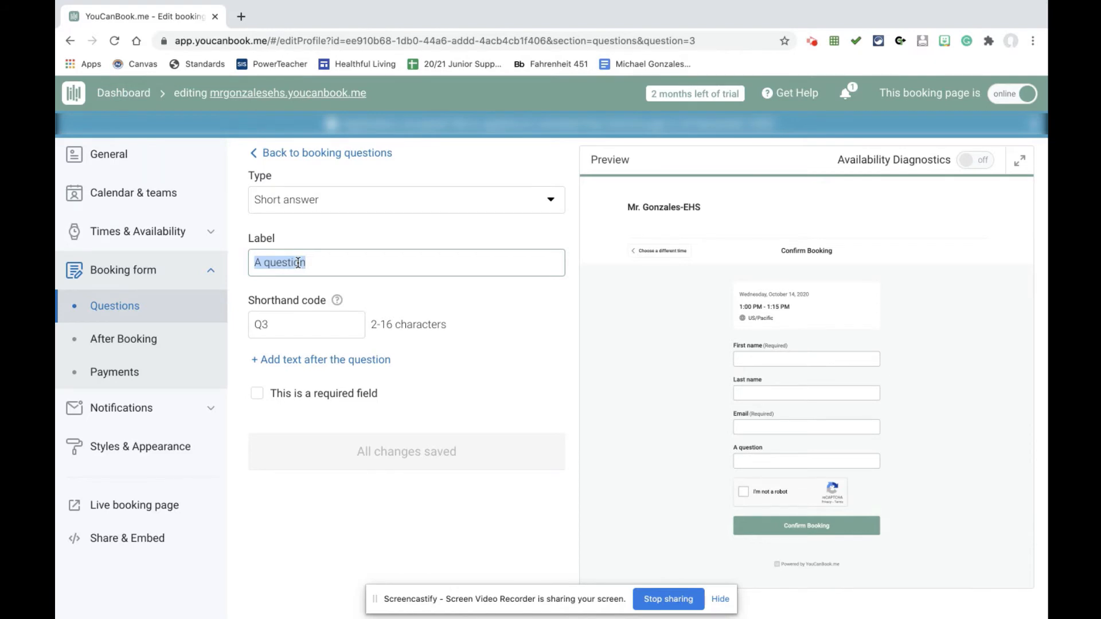
pyautogui.write('Ple')
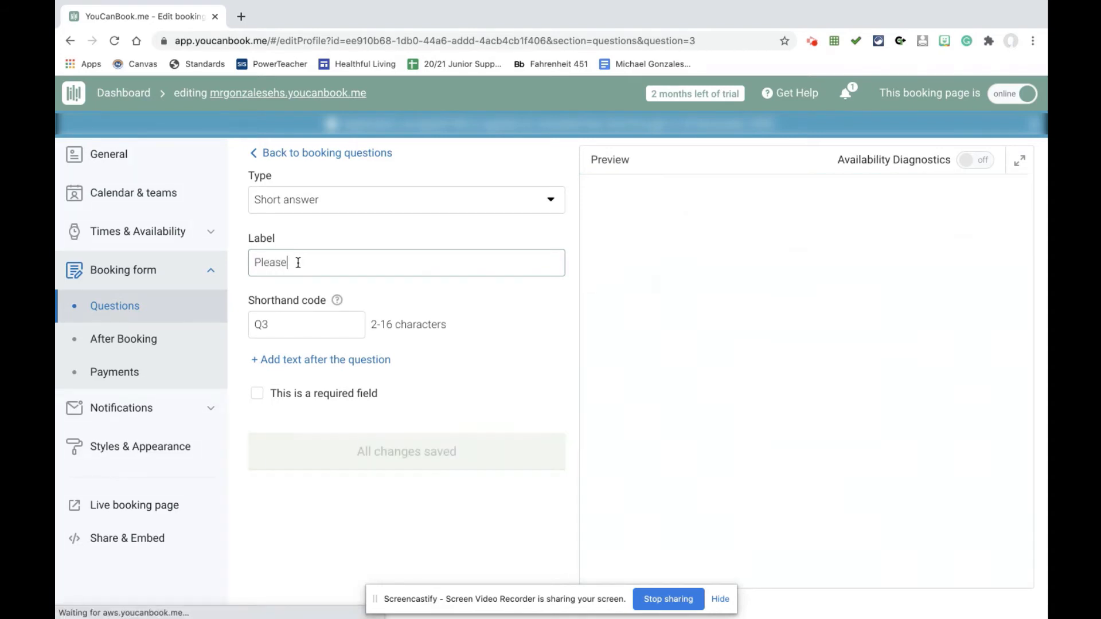
pyautogui.write('ase')
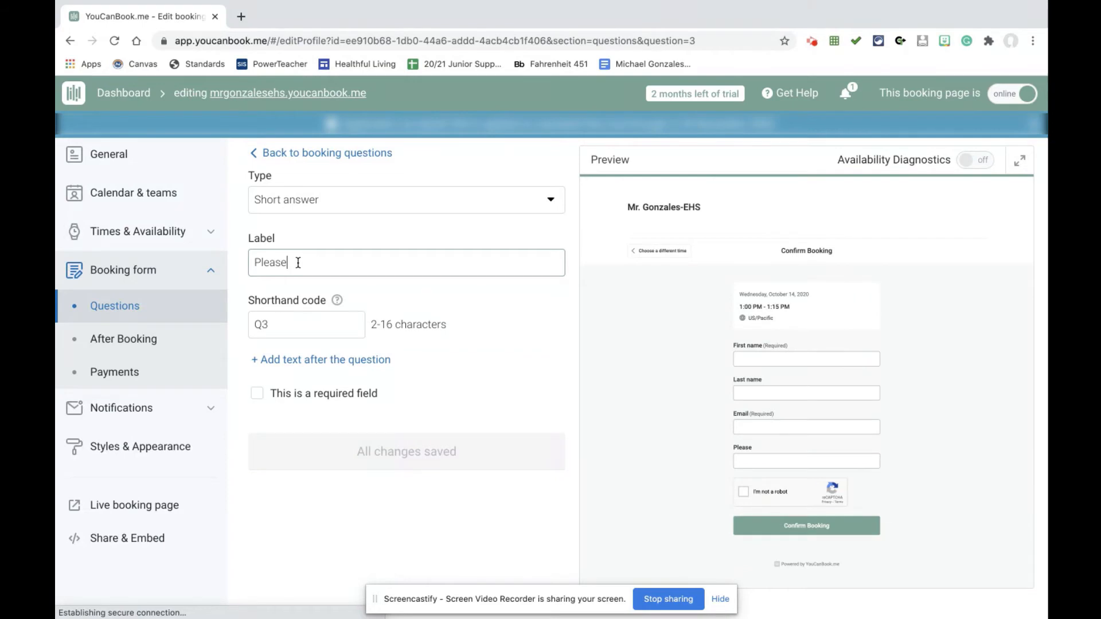
pyautogui.write(' prov')
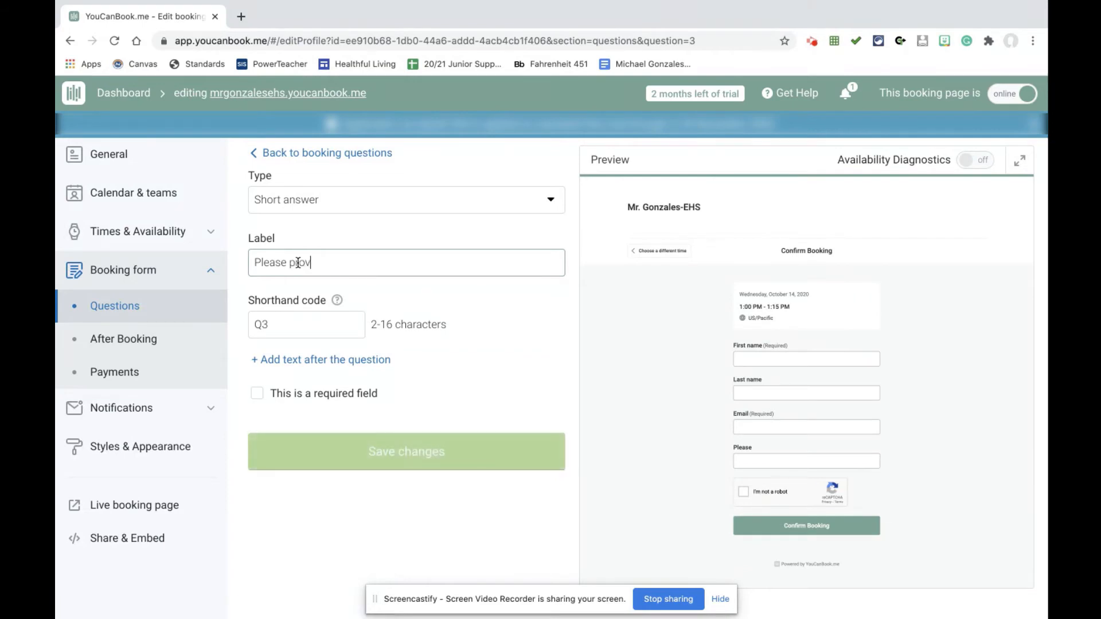
pyautogui.write('ide a brief description of what you would like to discuss during our meeting.')
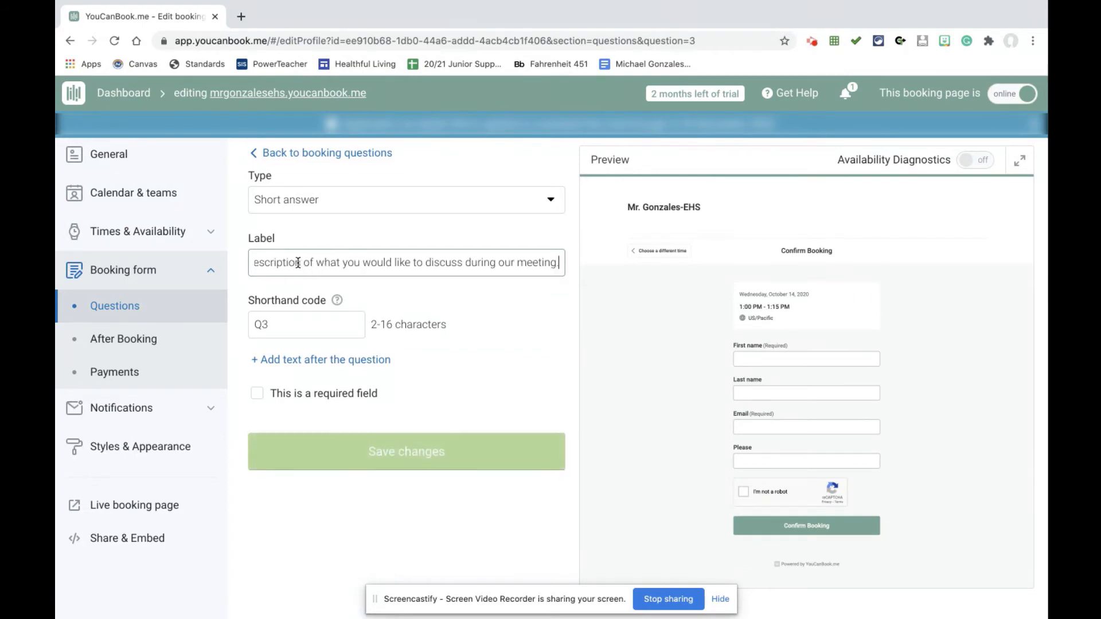
pyautogui.click(540, 315)
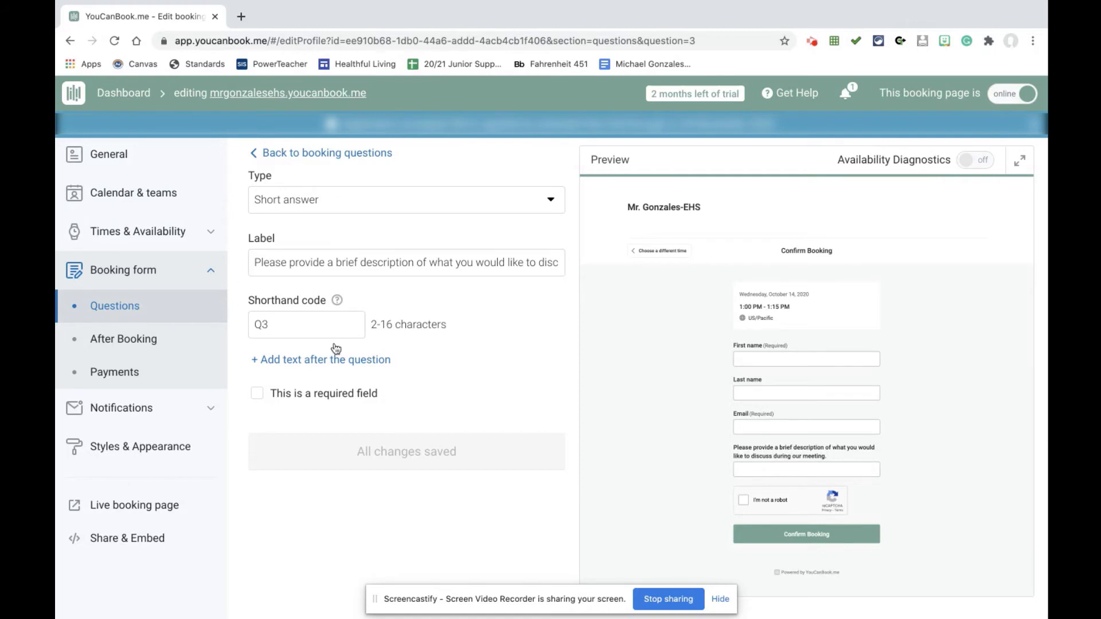
pyautogui.click(290, 153)
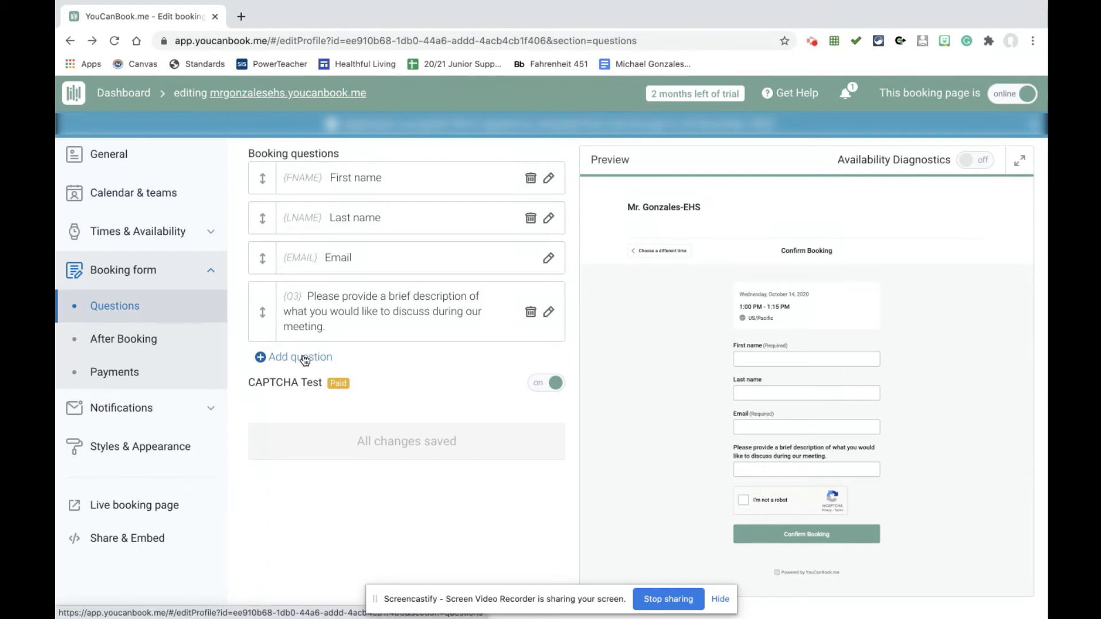
# - Examine the after-booking confirmation message and the notification actions for new, rescheduled and cancelled bookings
pyautogui.click(113, 336)
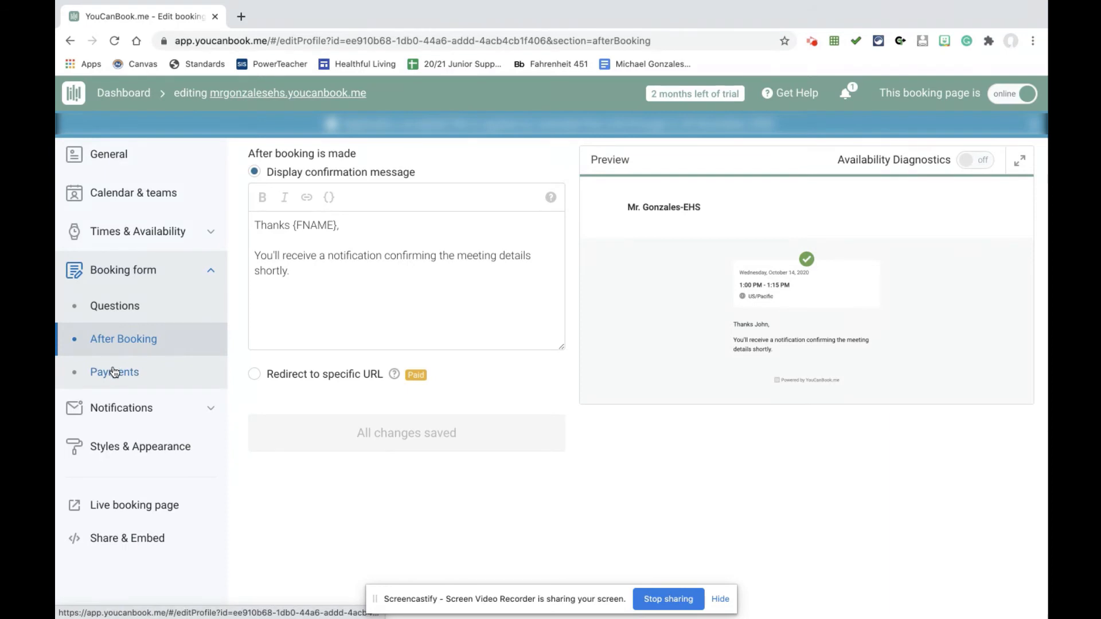
pyautogui.click(111, 421)
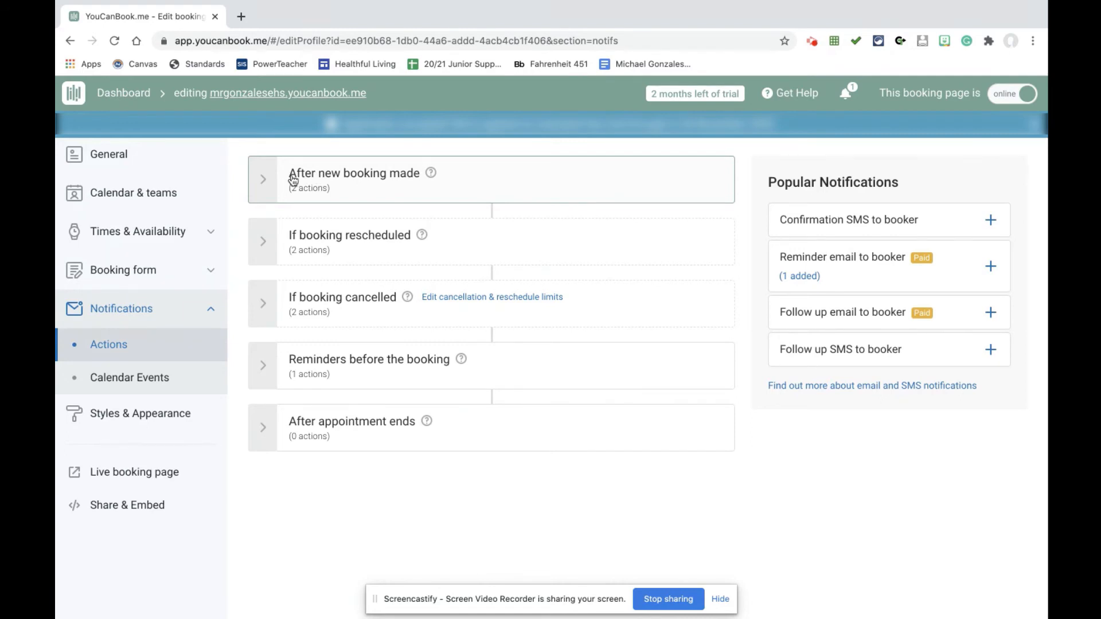
pyautogui.click(267, 181)
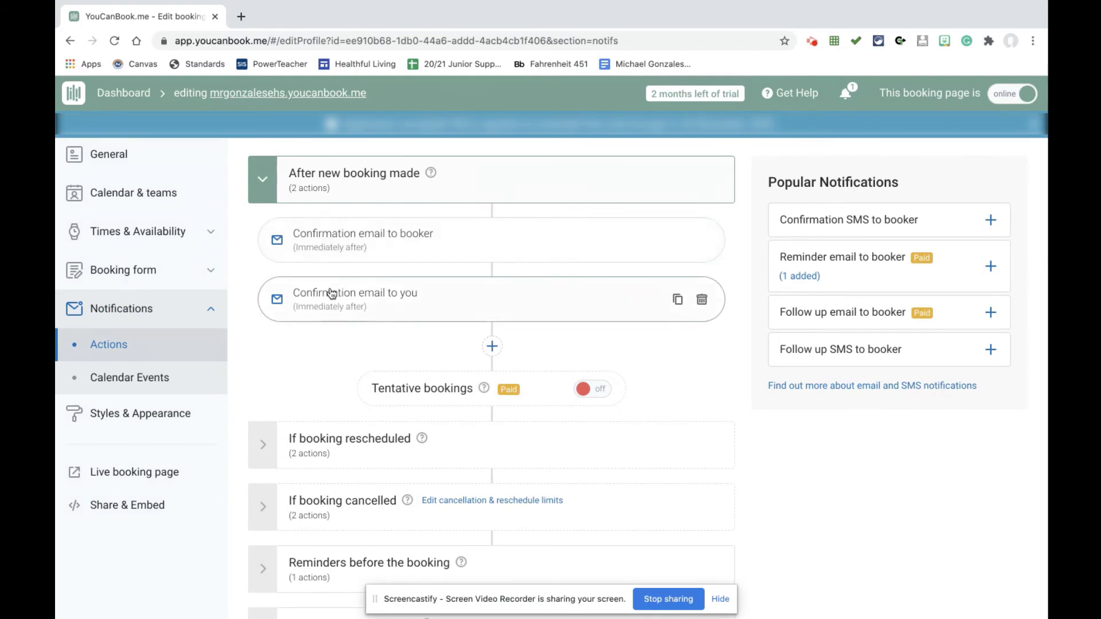
pyautogui.scroll(-2, 332, 293)
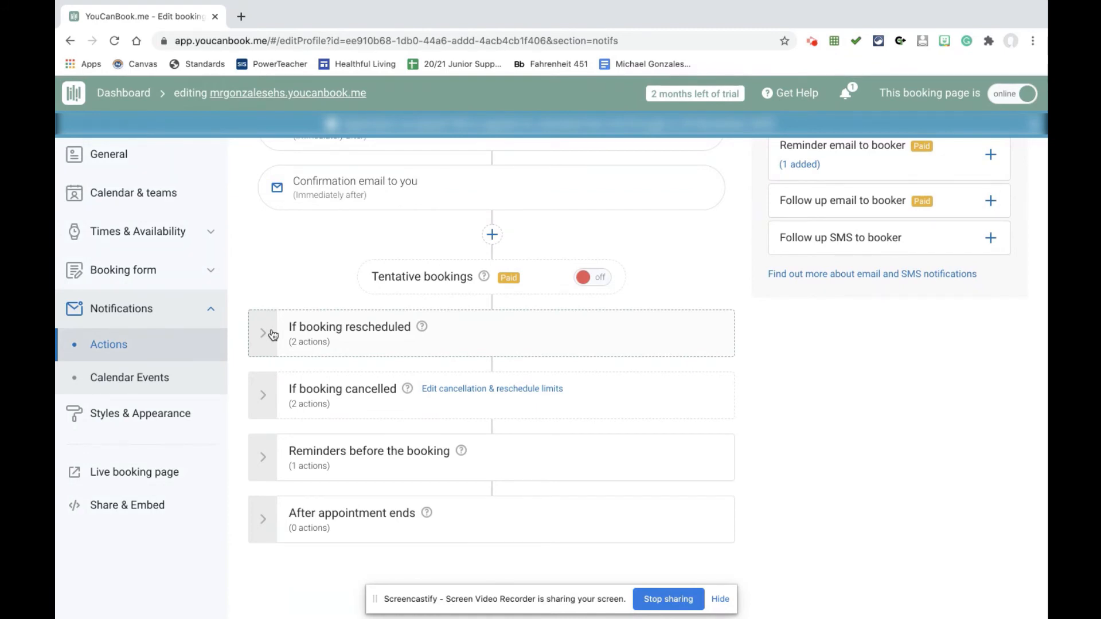
pyautogui.click(273, 335)
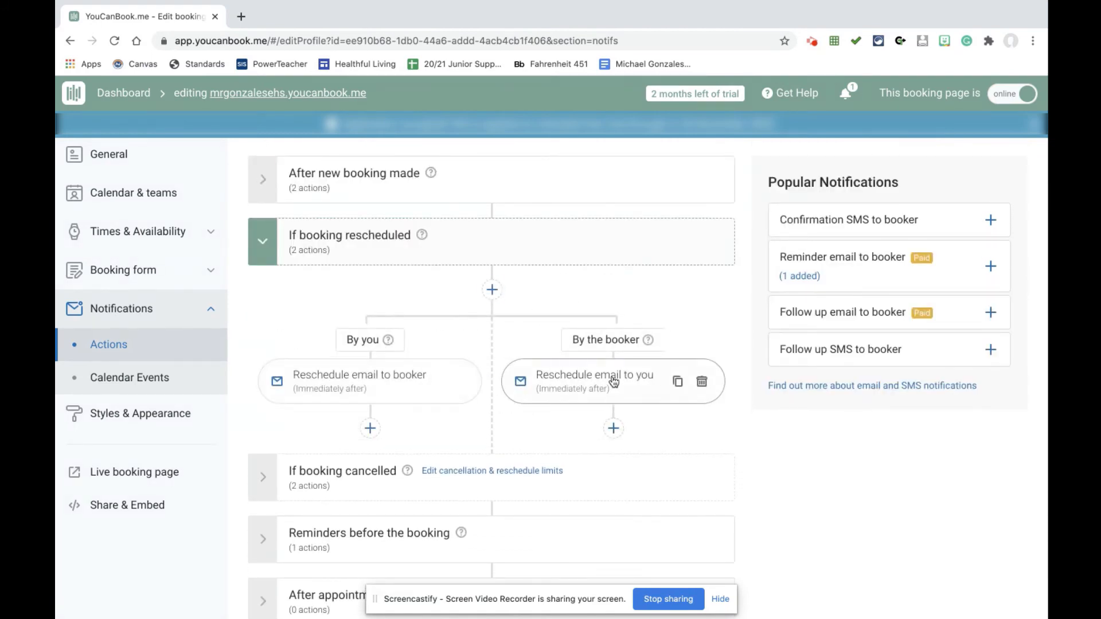
pyautogui.click(272, 252)
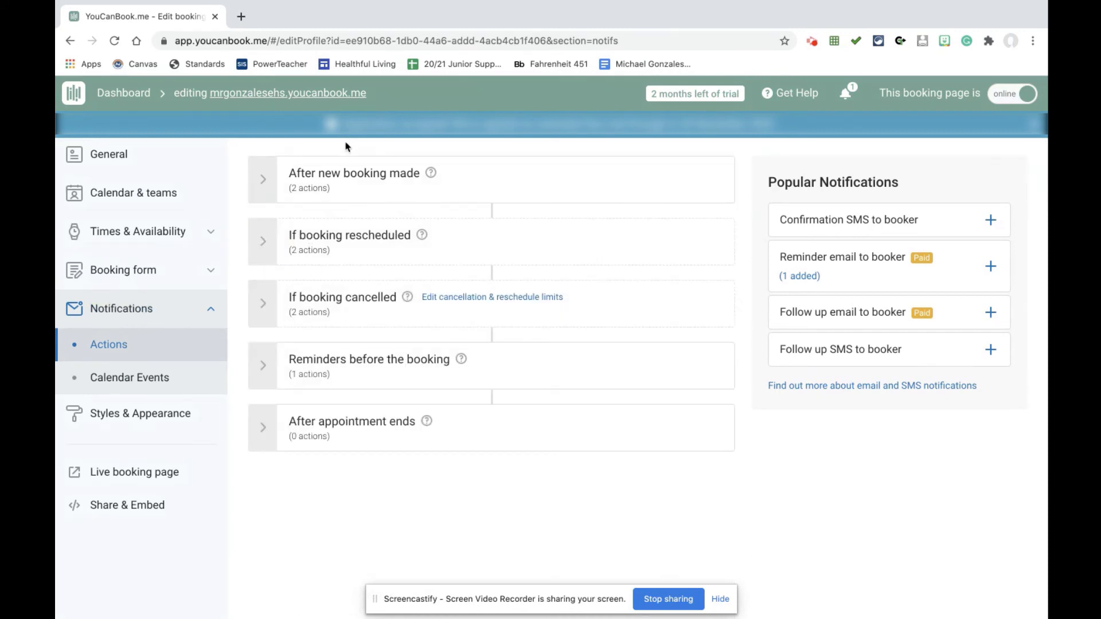
pyautogui.click(263, 310)
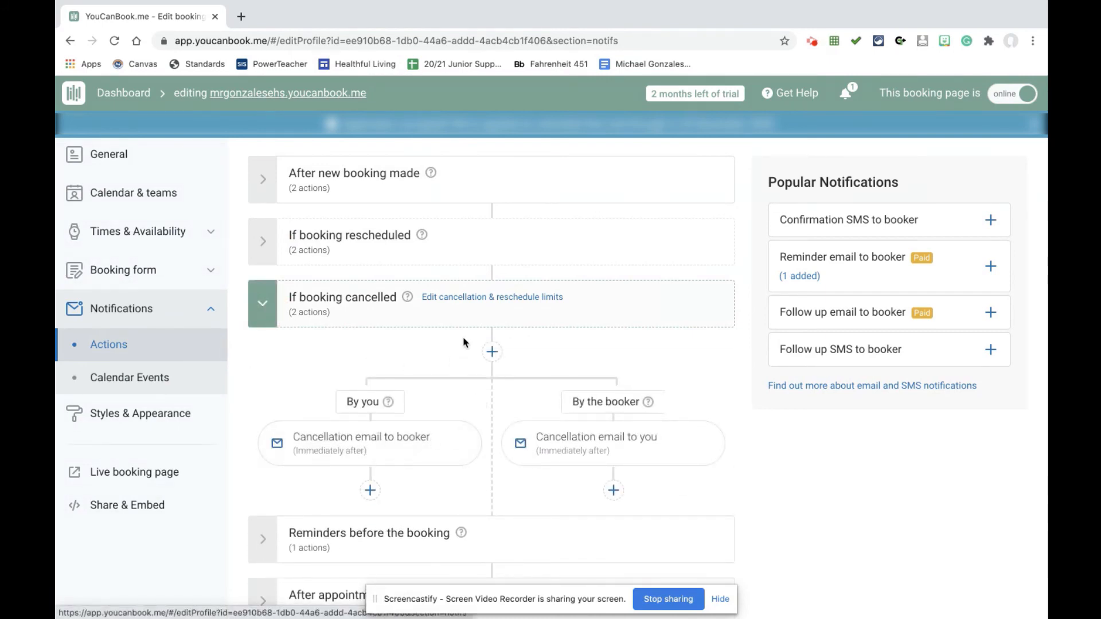
pyautogui.click(263, 304)
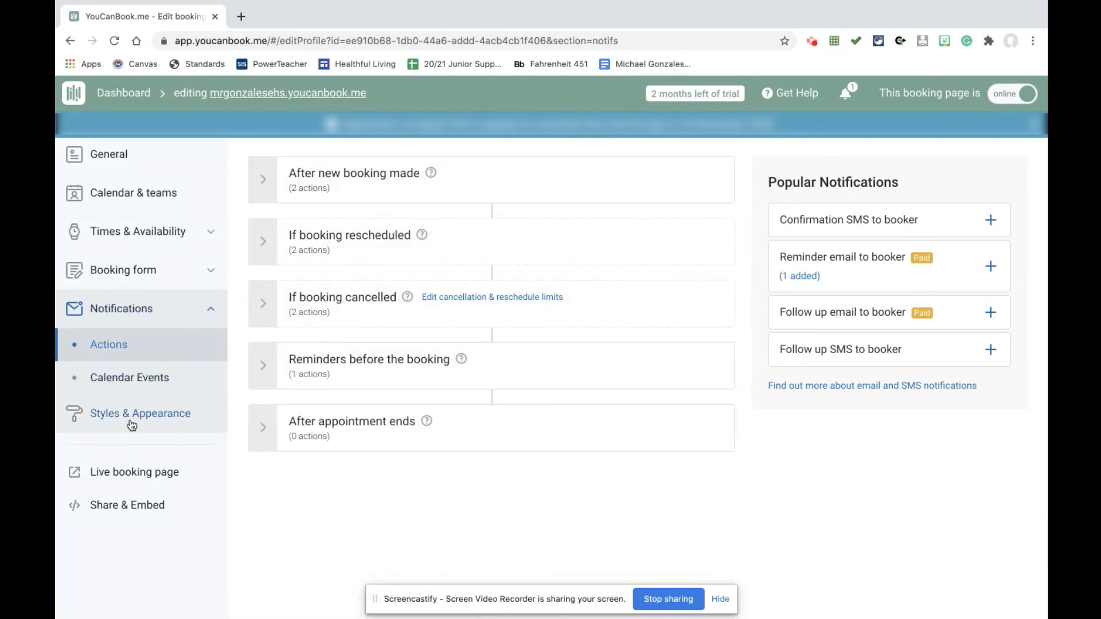
# - Examine the owner's calendar event title, description and preview, and the booking page's styles and appearance settings
pyautogui.click(140, 390)
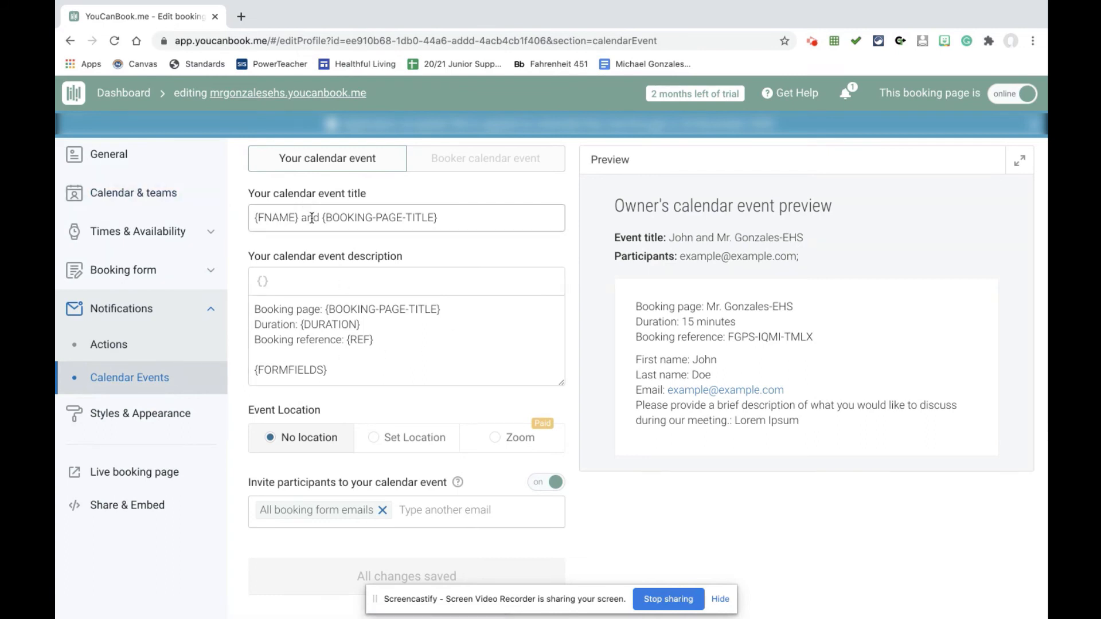
pyautogui.click(262, 214)
pyautogui.write('F')
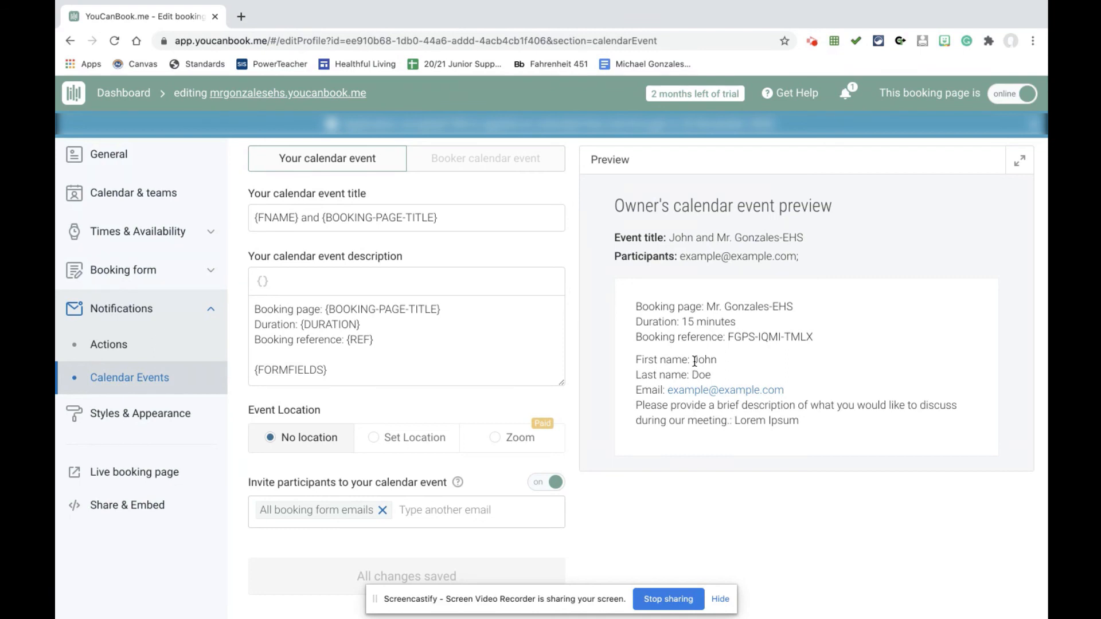
pyautogui.click(137, 404)
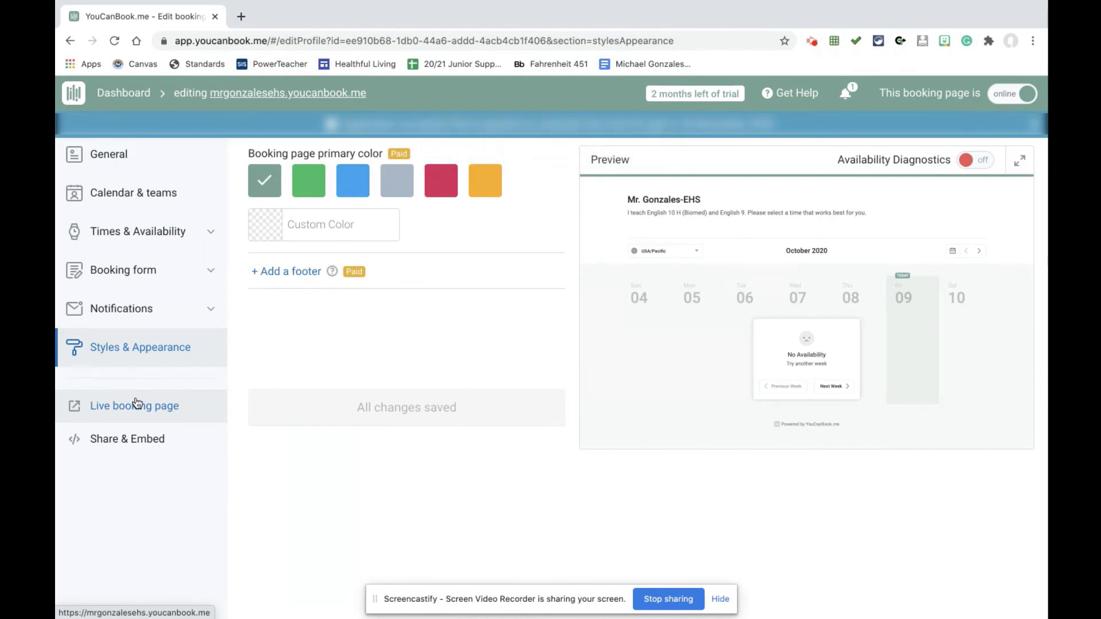
# - Open the booking page's sharing options, view the QR code for its booking URL and return to the sharing options
pyautogui.click(129, 440)
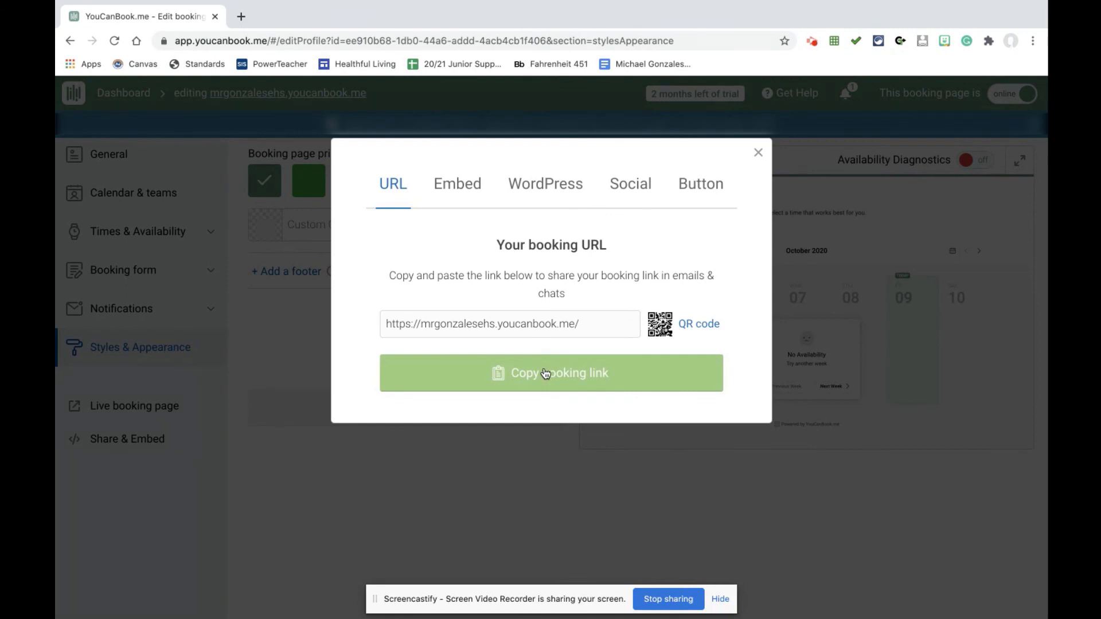
pyautogui.click(660, 325)
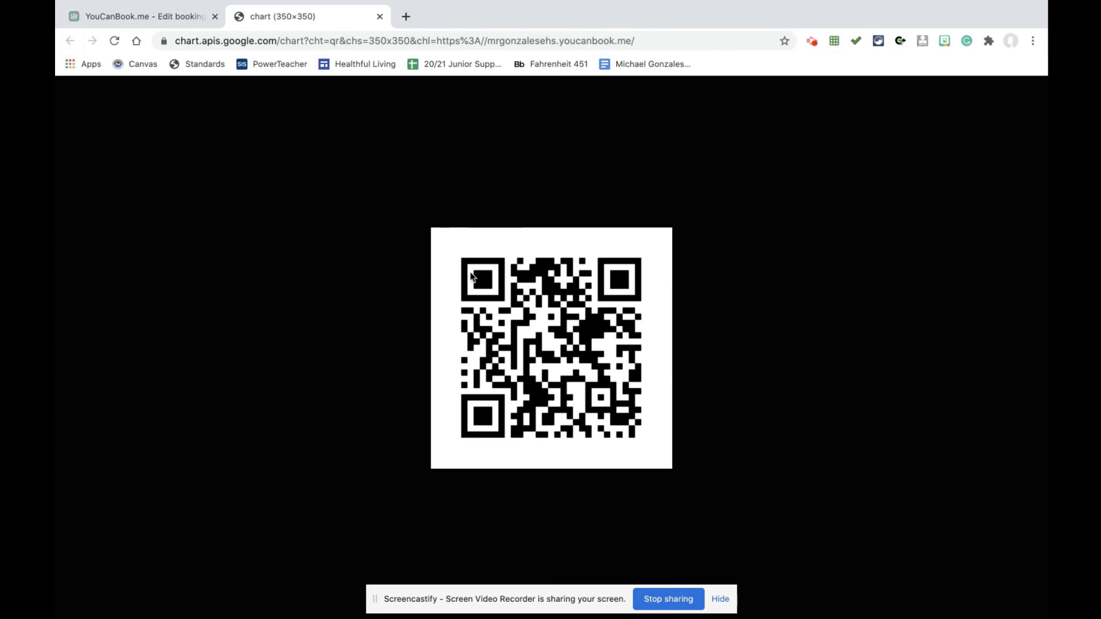
pyautogui.click(116, 18)
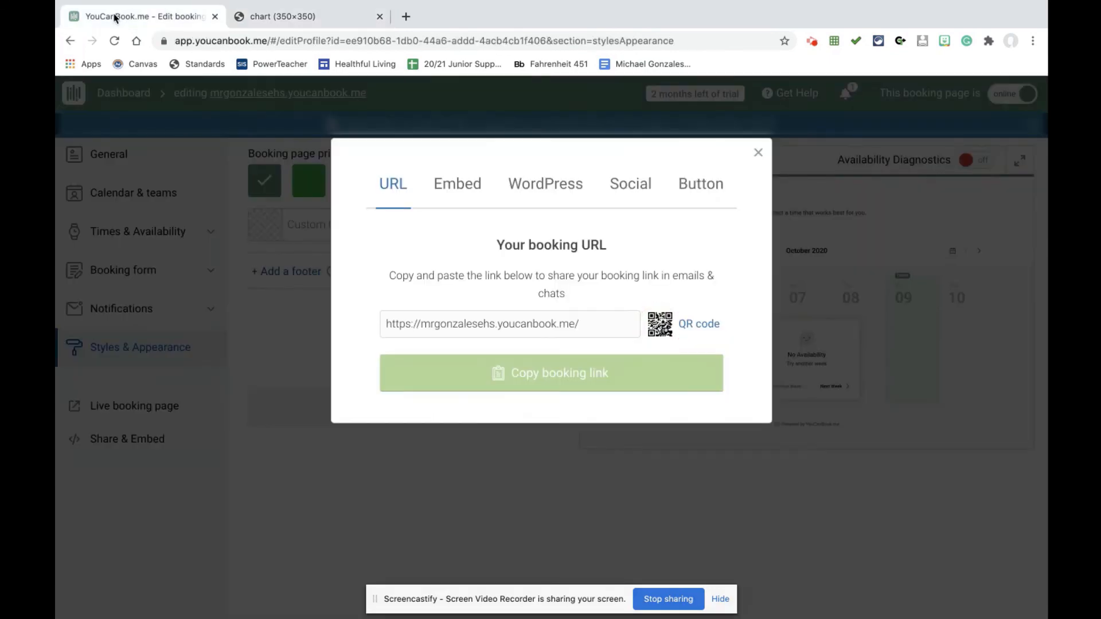